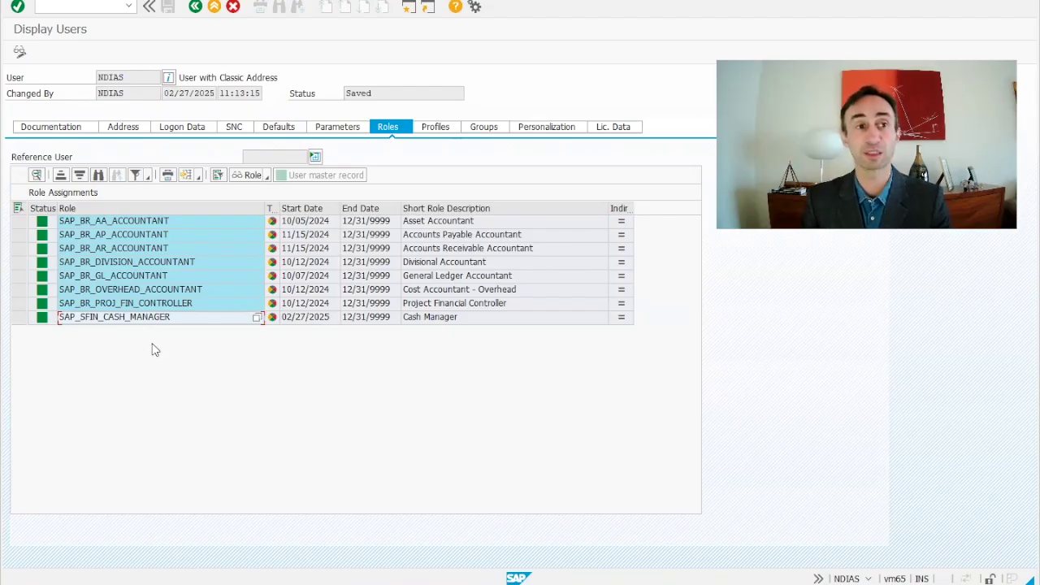
# Try to assign the role SAP_SFIN_CASH_MANAGER to the displayed user in edit mode, and discard the edit
pyautogui.hotkey('ctrl', 'F1')
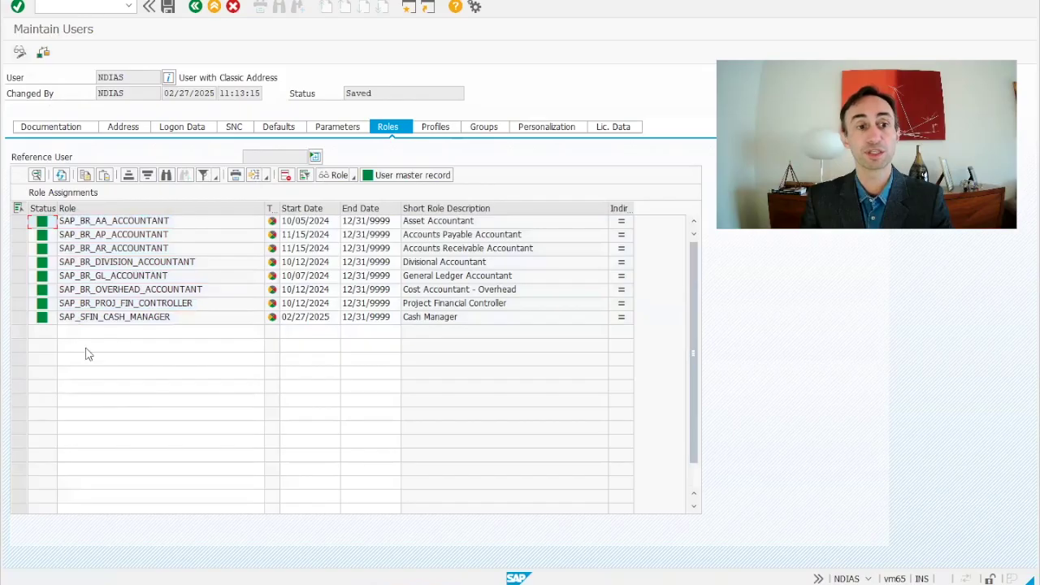
pyautogui.click(115, 331)
pyautogui.click(115, 320)
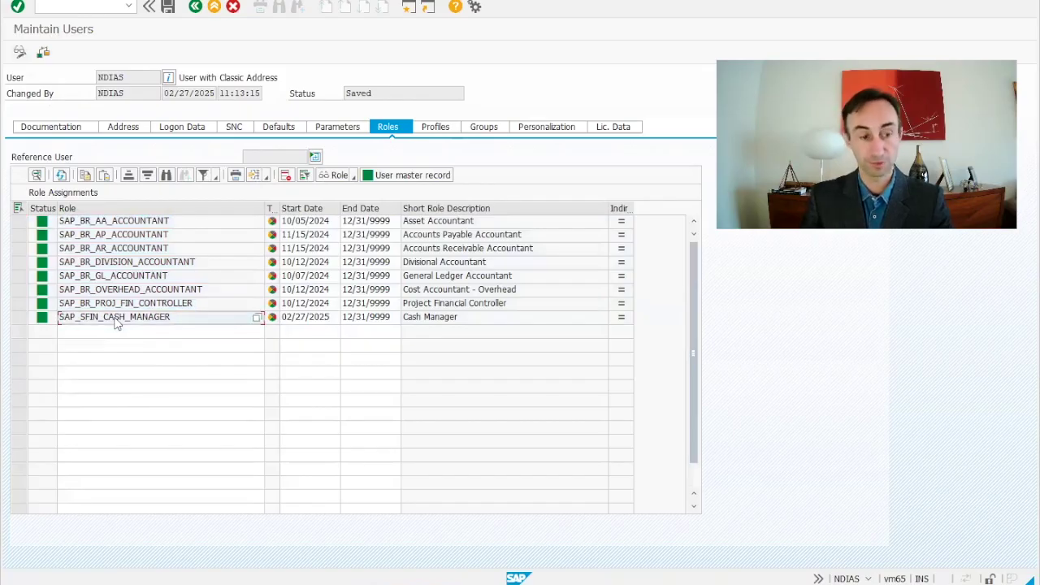
pyautogui.click(115, 330)
pyautogui.write('SAP_SFIN_CASH_MANAGER')
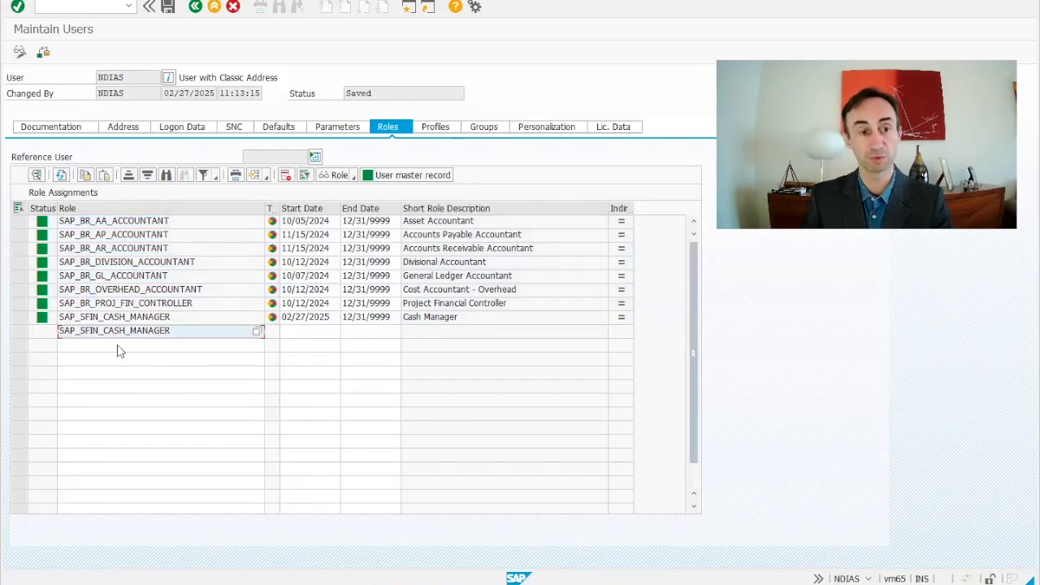
pyautogui.press('Return')
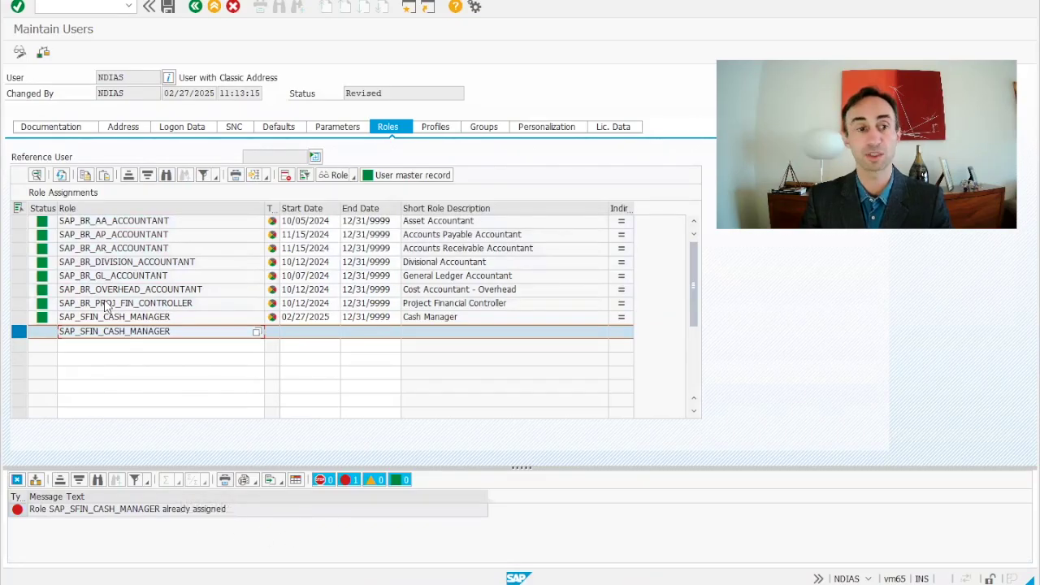
pyautogui.click(195, 14)
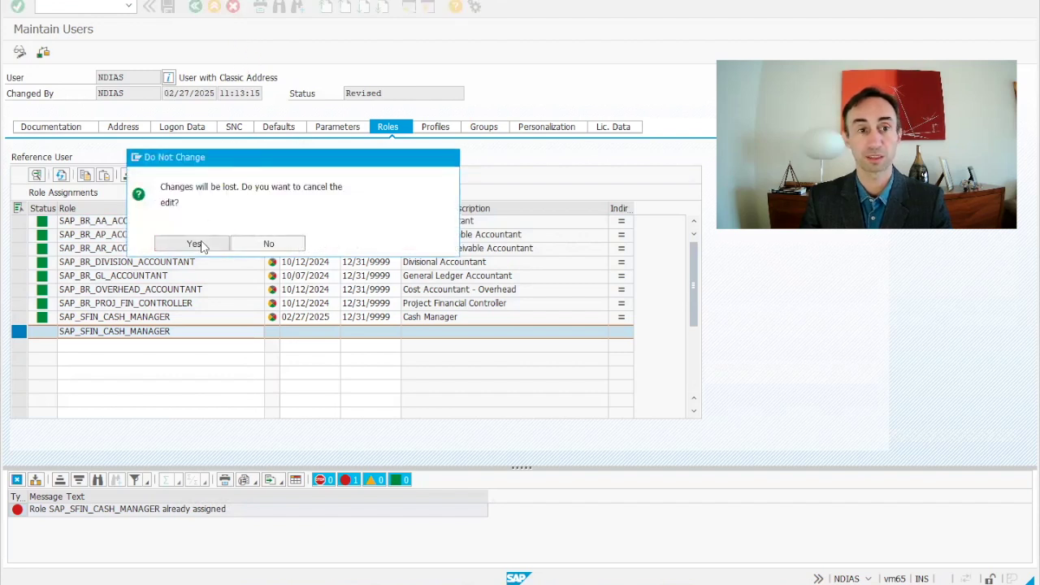
pyautogui.click(195, 244)
# Leave user maintenance and run transaction nwbc to launch the NetWeaver Business Client in the browser
pyautogui.click(196, 7)
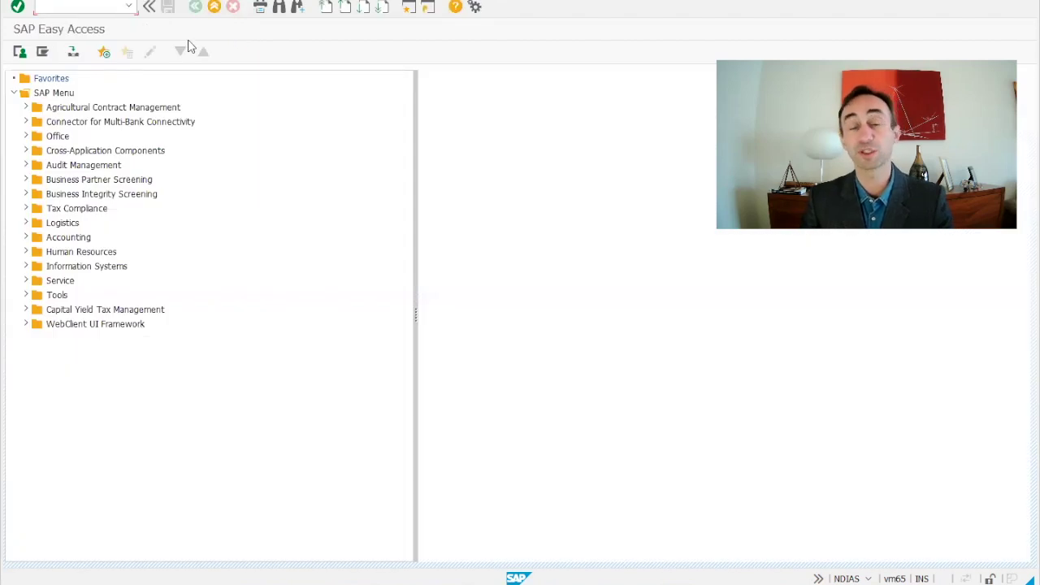
pyautogui.click(129, 7)
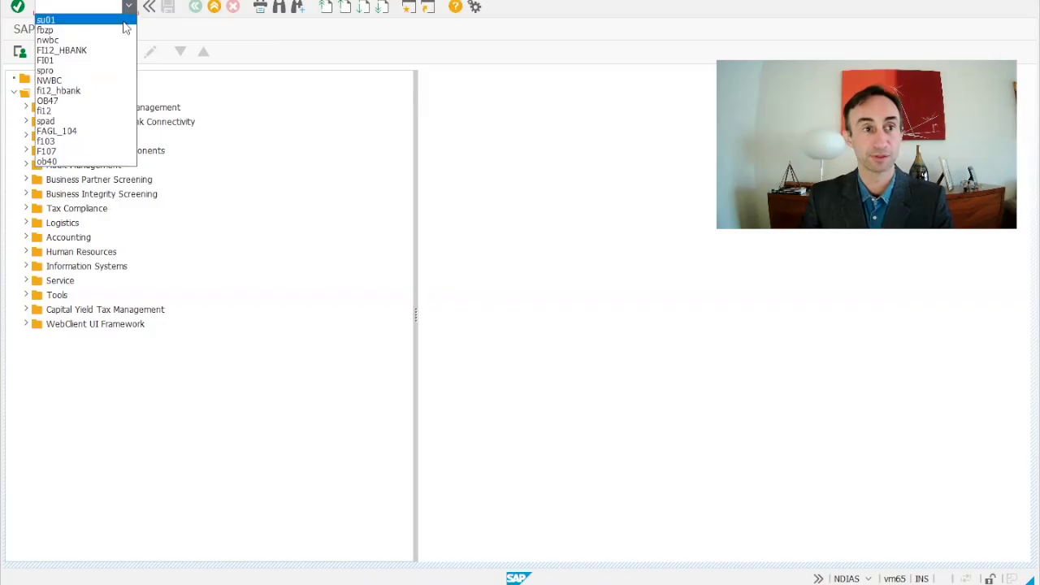
pyautogui.click(120, 41)
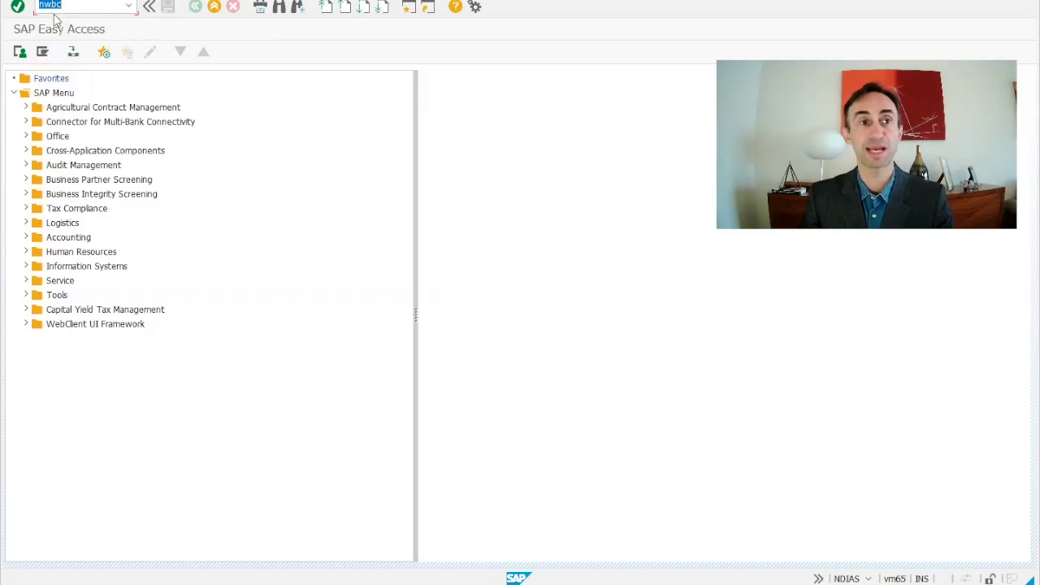
pyautogui.press('Return')
pyautogui.click(366, 321)
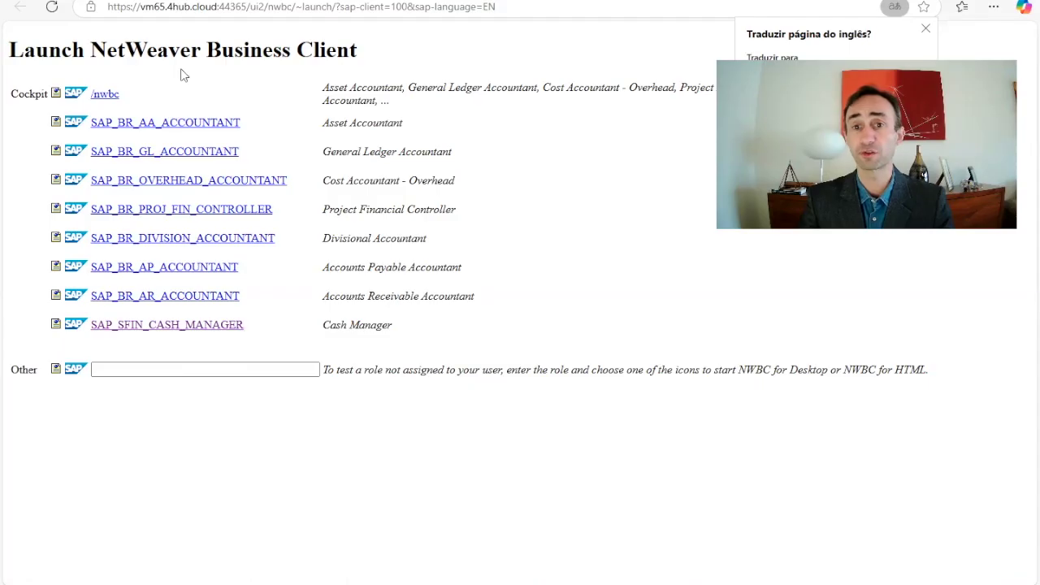
# Open the SAP_SFIN_CASH_MANAGER role and go to Manage Bank Accounts under Bank Account Management
pyautogui.click(118, 369)
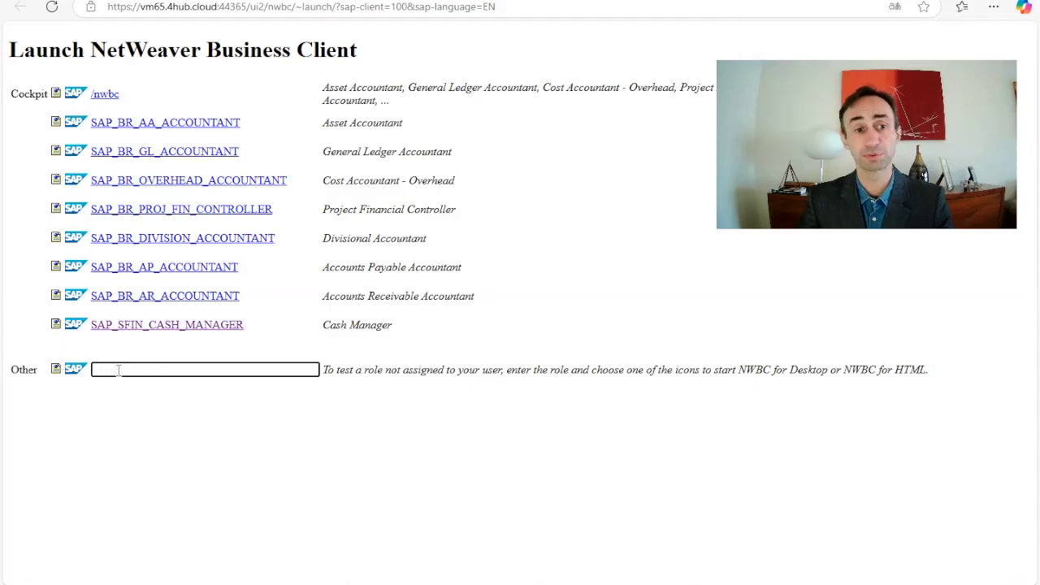
pyautogui.click(184, 326)
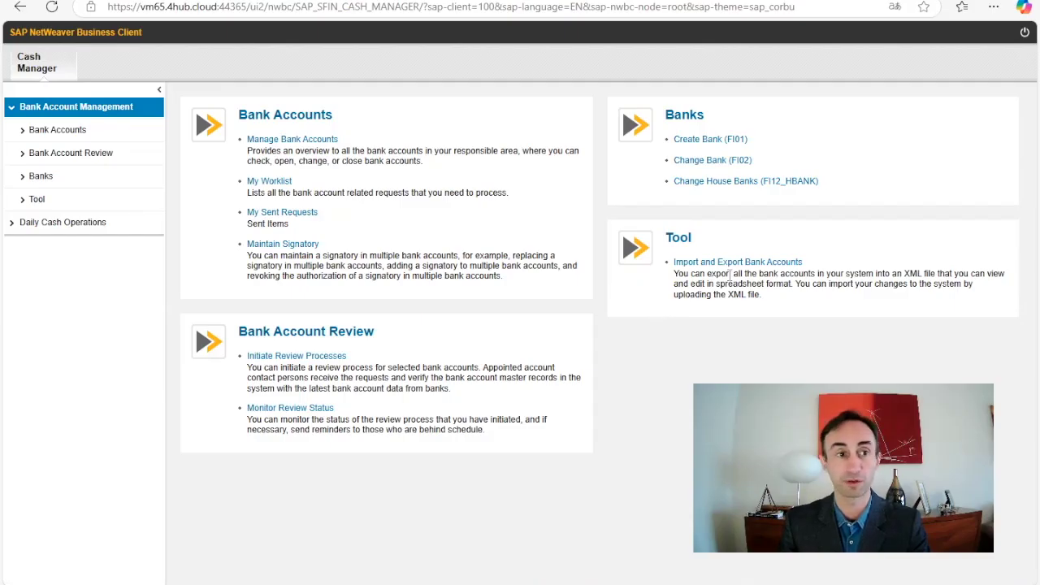
pyautogui.click(26, 132)
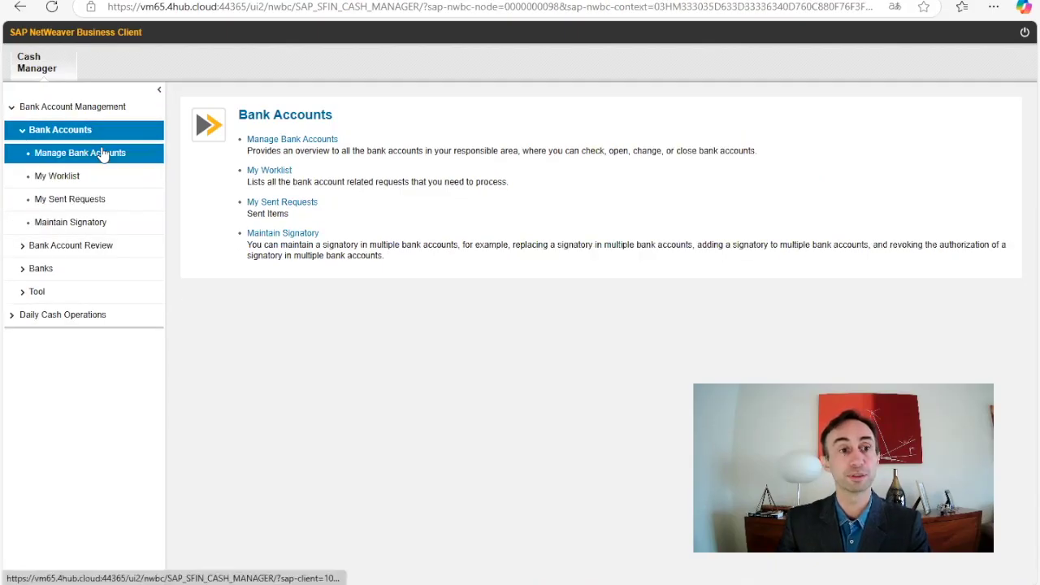
pyautogui.click(65, 154)
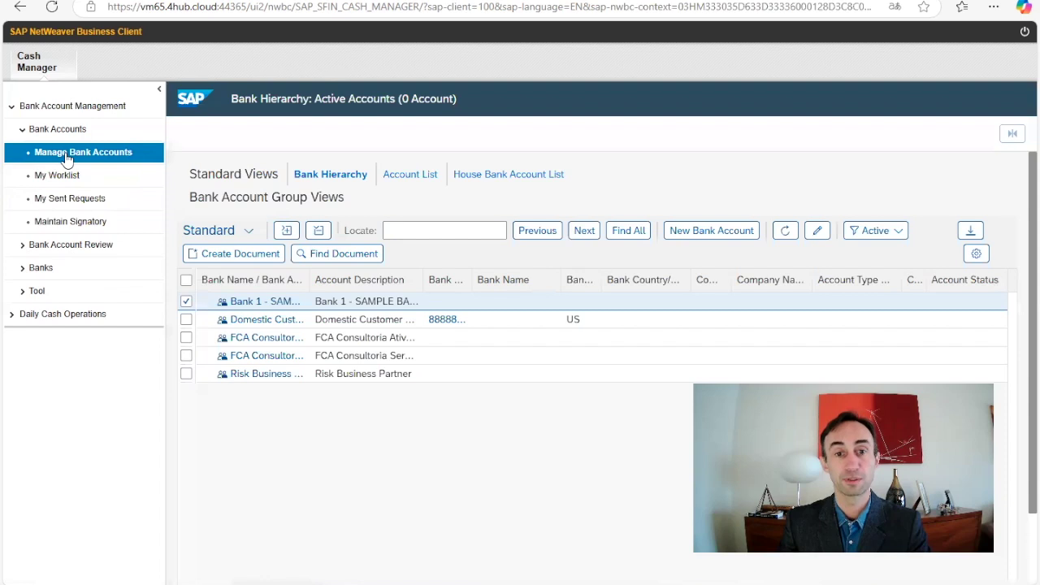
# Show the bank accounts in the Account List view and filter them by Bank Name equal to *youtube*
pyautogui.click(691, 231)
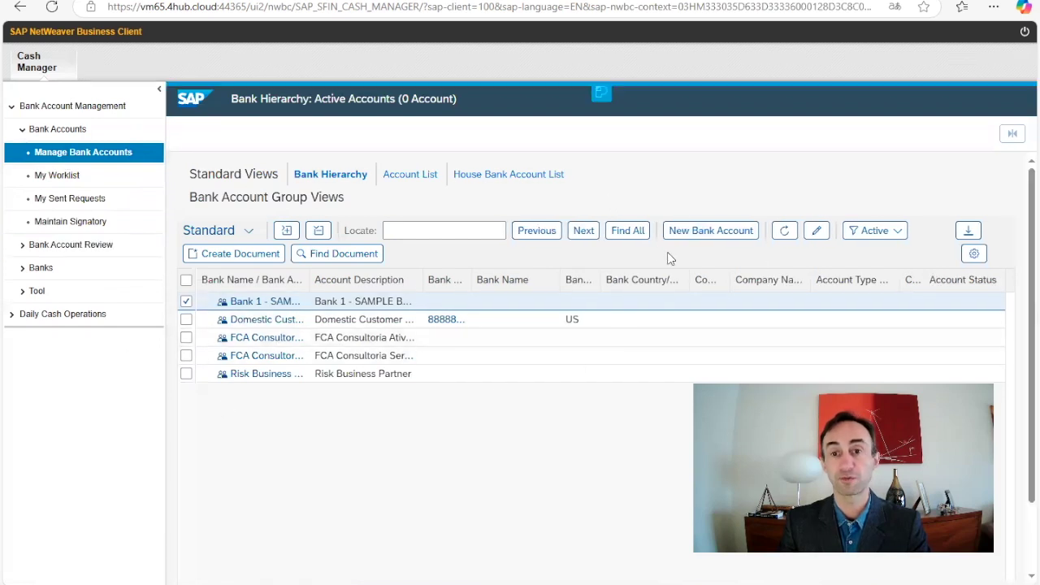
pyautogui.click(411, 177)
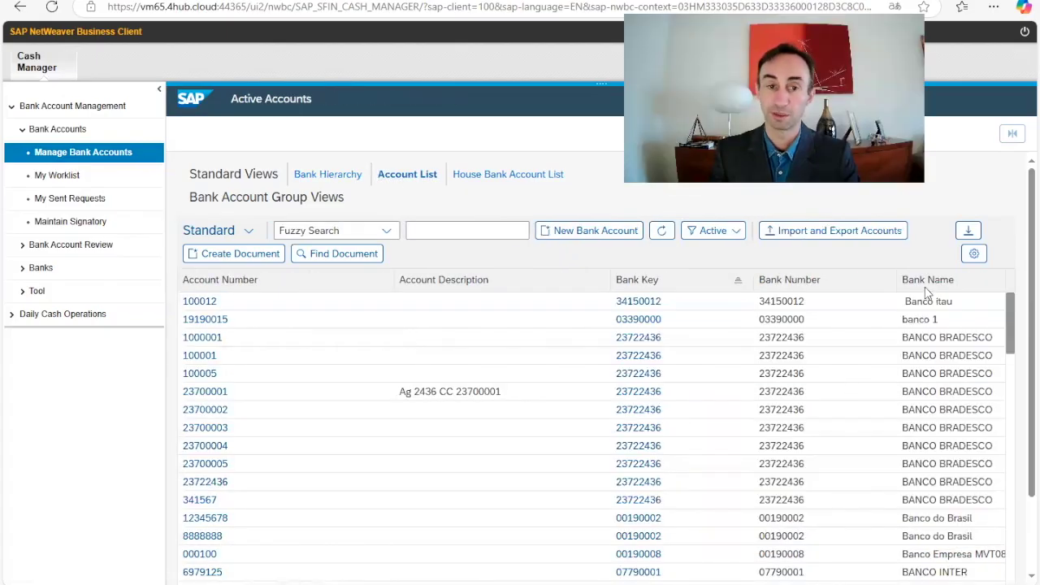
pyautogui.click(928, 288)
pyautogui.click(928, 288)
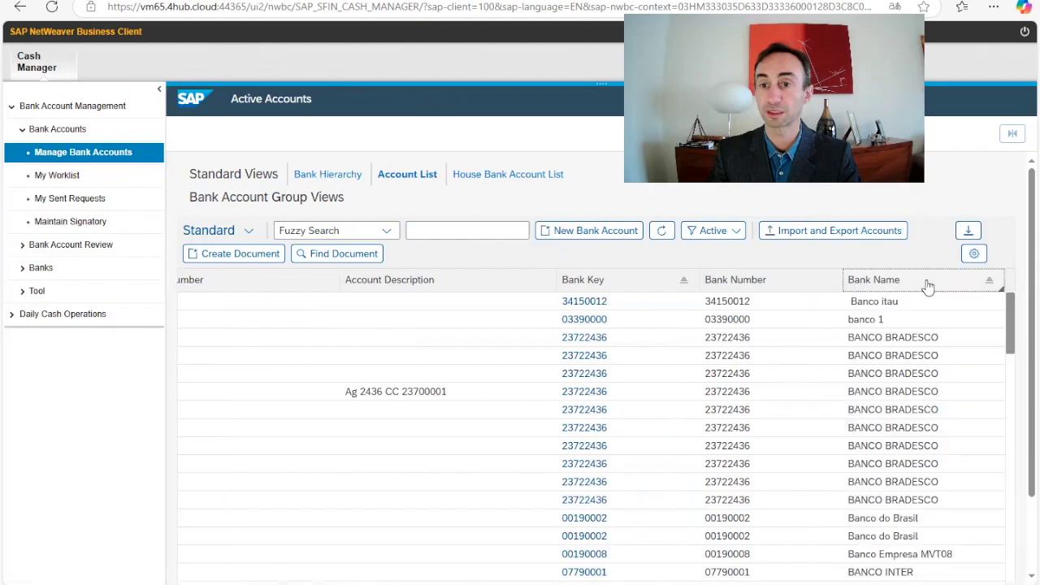
pyautogui.click(928, 283)
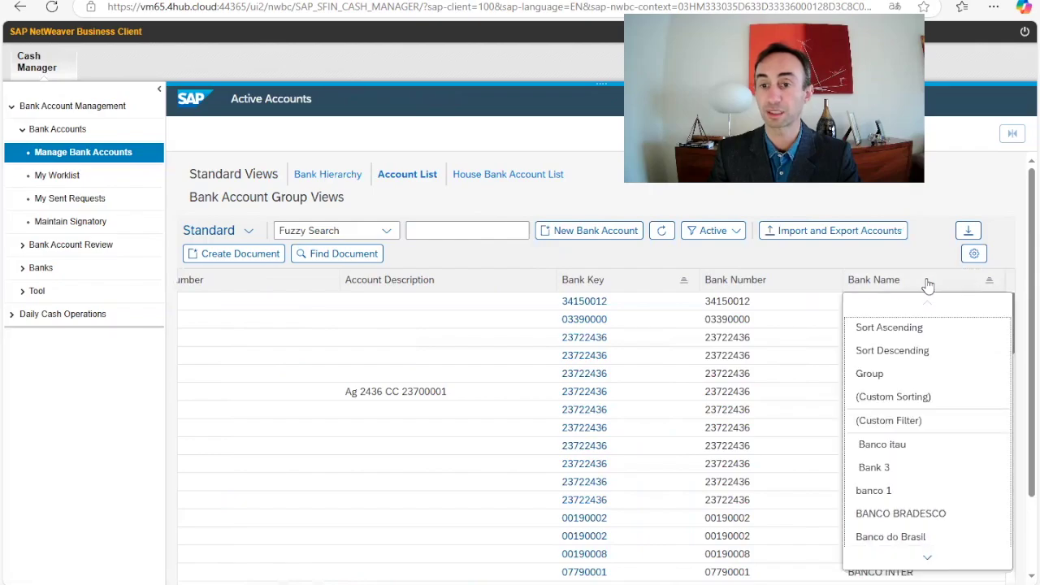
pyautogui.click(902, 427)
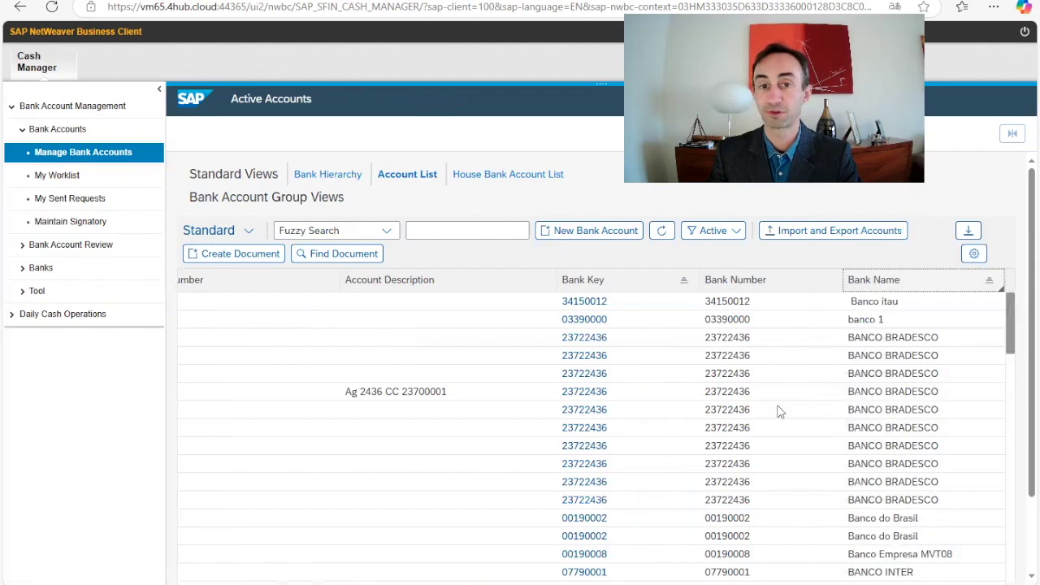
pyautogui.click(649, 332)
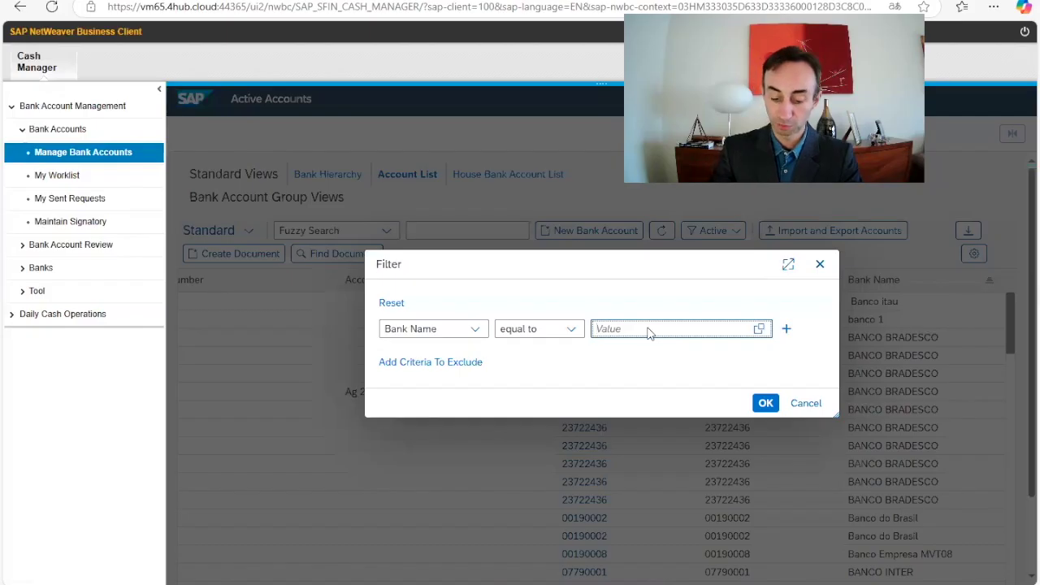
pyautogui.write('*you')
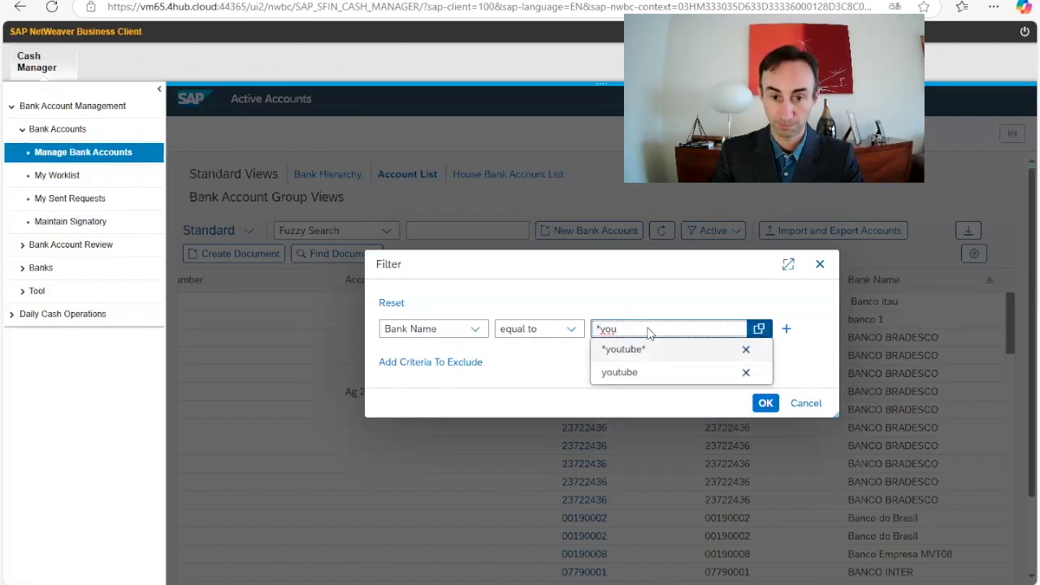
pyautogui.click(624, 349)
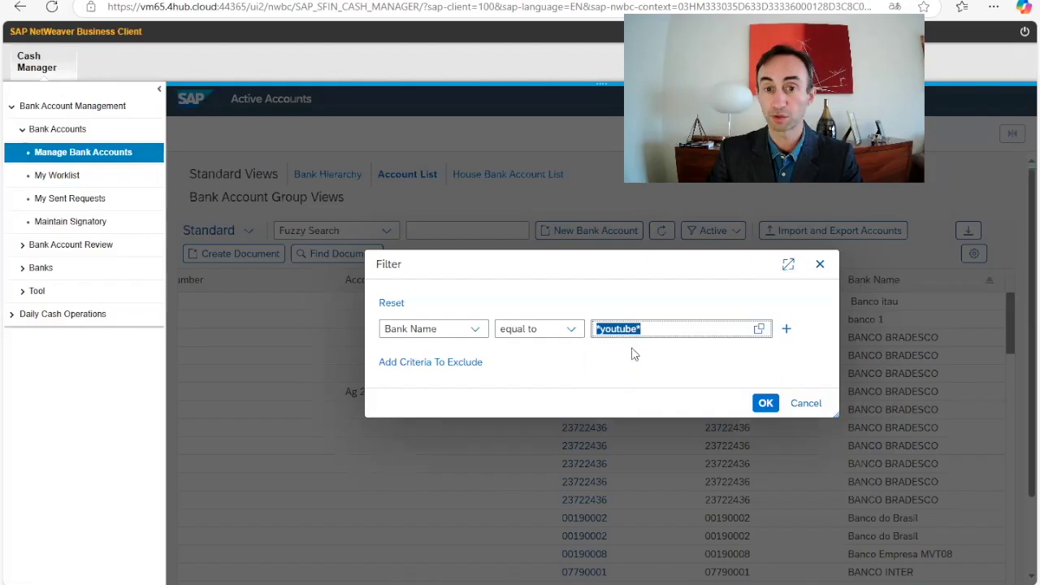
pyautogui.click(765, 404)
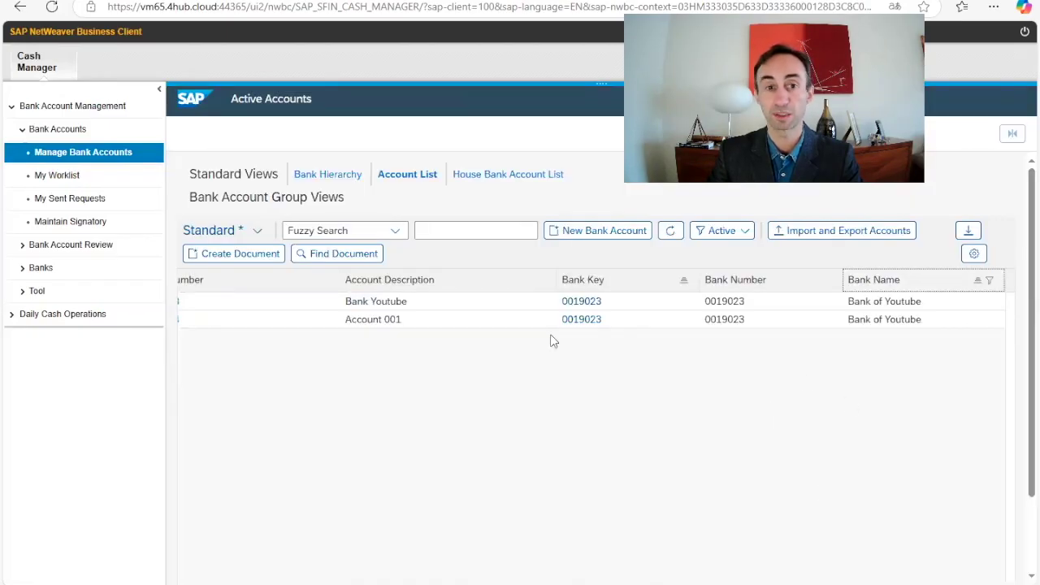
# Review the filtered accounts' numbers and descriptions, and start creating a new bank account
pyautogui.scroll(-2, 1020, 455)
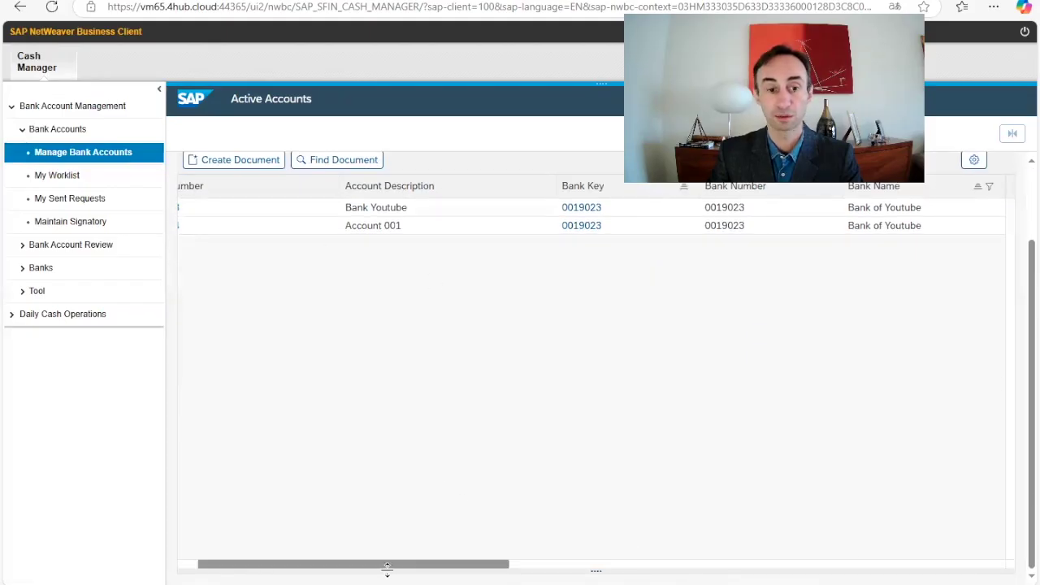
pyautogui.moveTo(391, 565); pyautogui.dragTo(372, 565)
pyautogui.scroll(2, 301, 431)
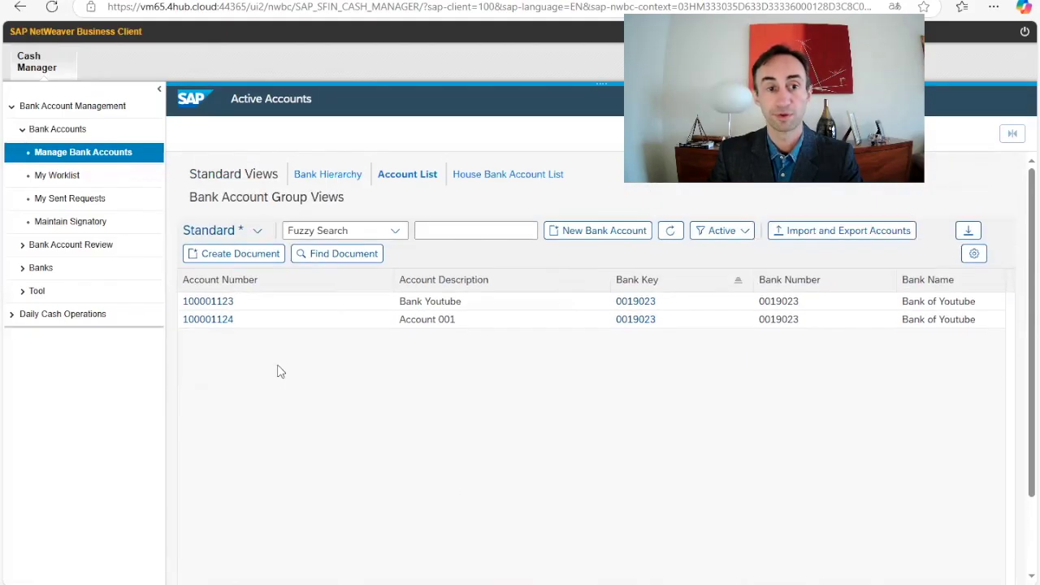
pyautogui.click(446, 325)
pyautogui.click(418, 306)
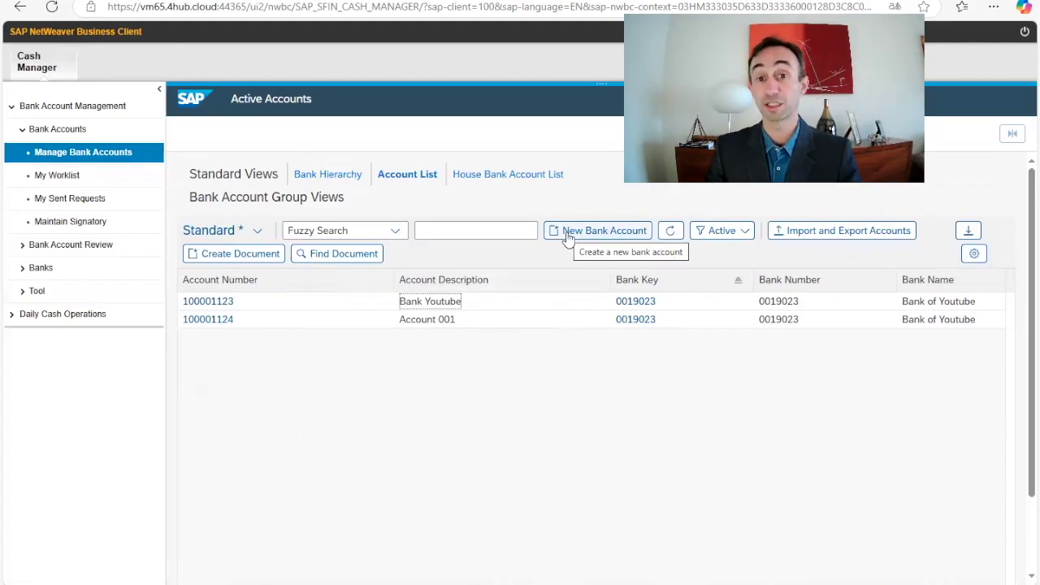
pyautogui.click(618, 231)
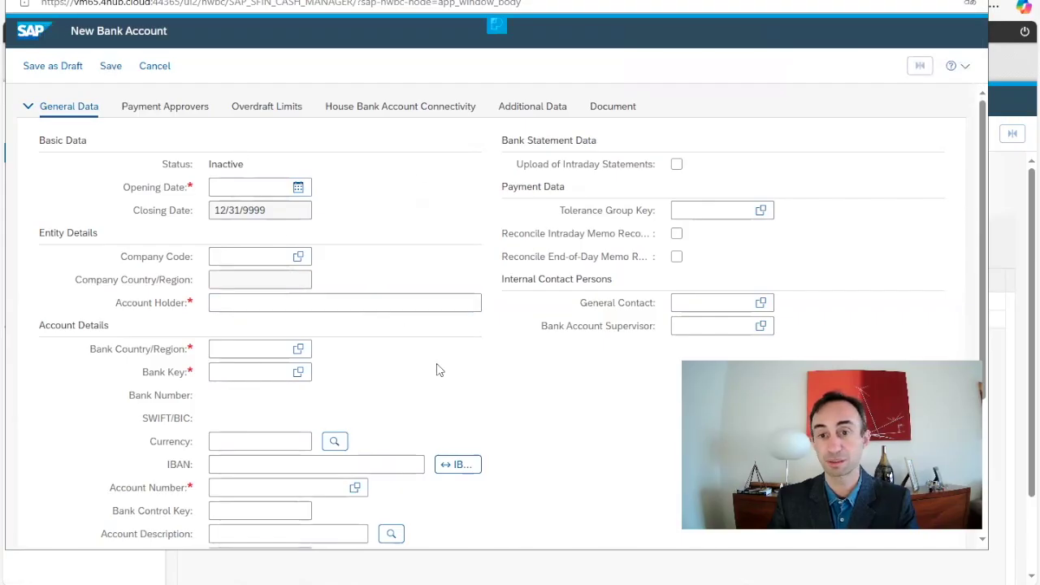
# Set the new bank account's opening date to 01/01/2024
pyautogui.click(297, 192)
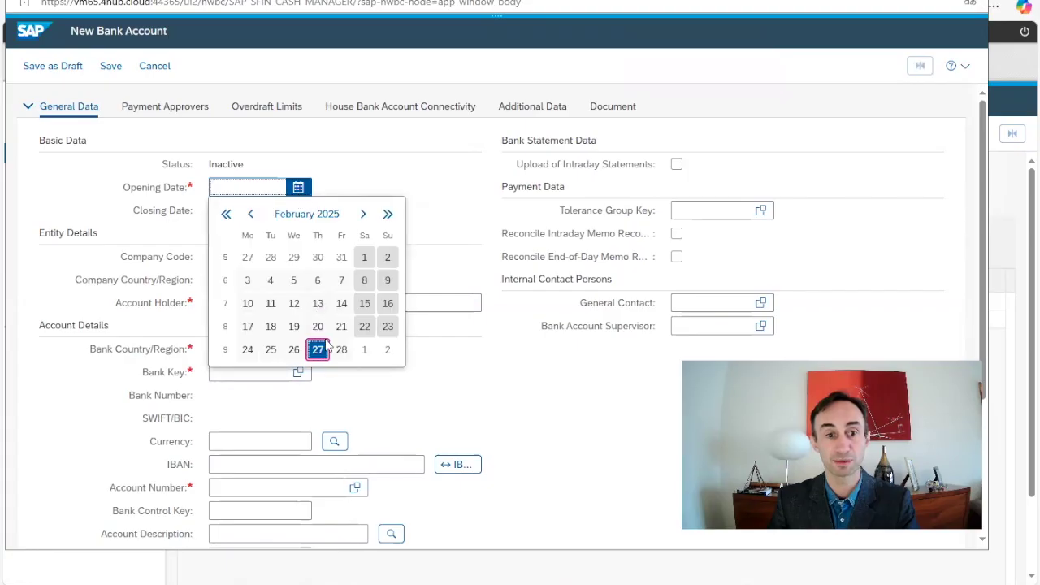
pyautogui.click(318, 350)
pyautogui.click(268, 187)
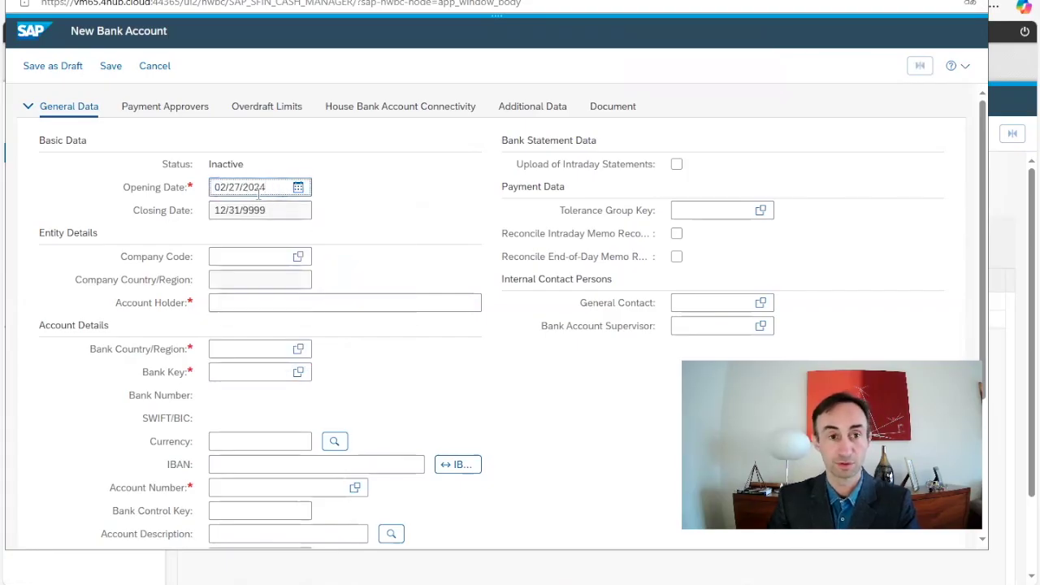
pyautogui.press('BackSpace')
pyautogui.press('BackSpace')
pyautogui.write('01')
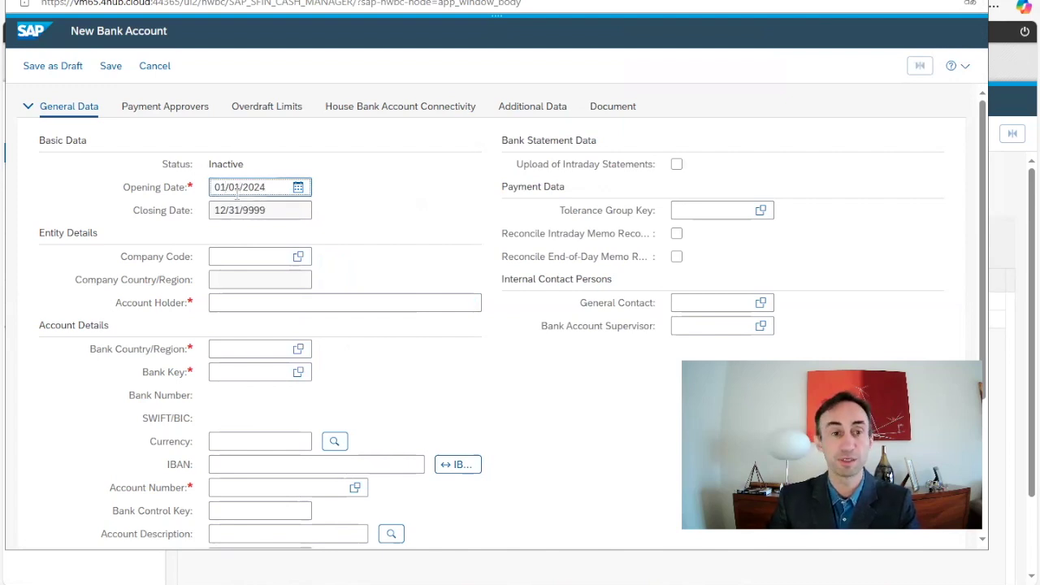
# Search the company codes for s400 and assign company code S400 to the new bank account
pyautogui.click(295, 260)
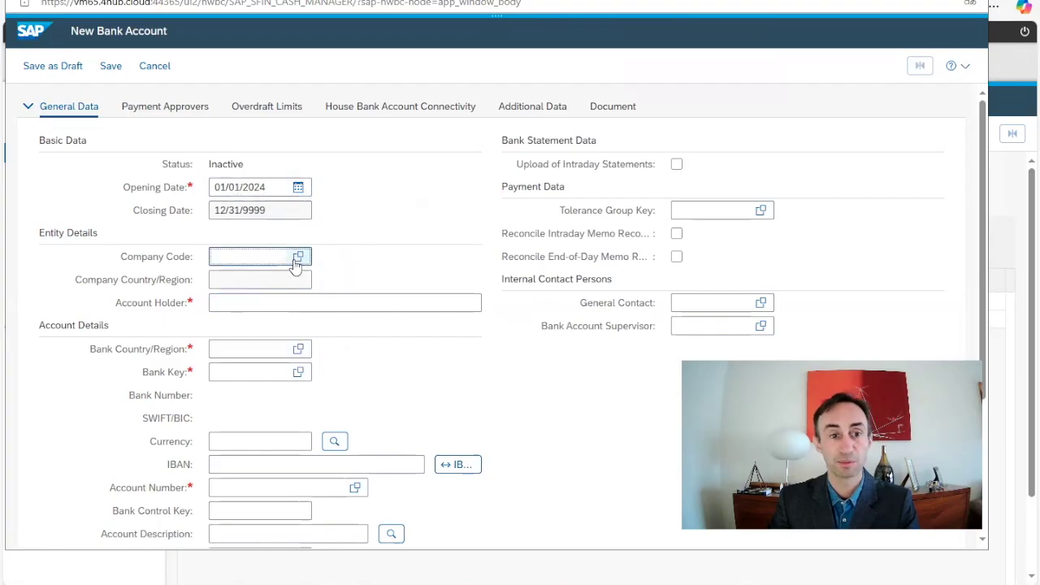
pyautogui.click(297, 258)
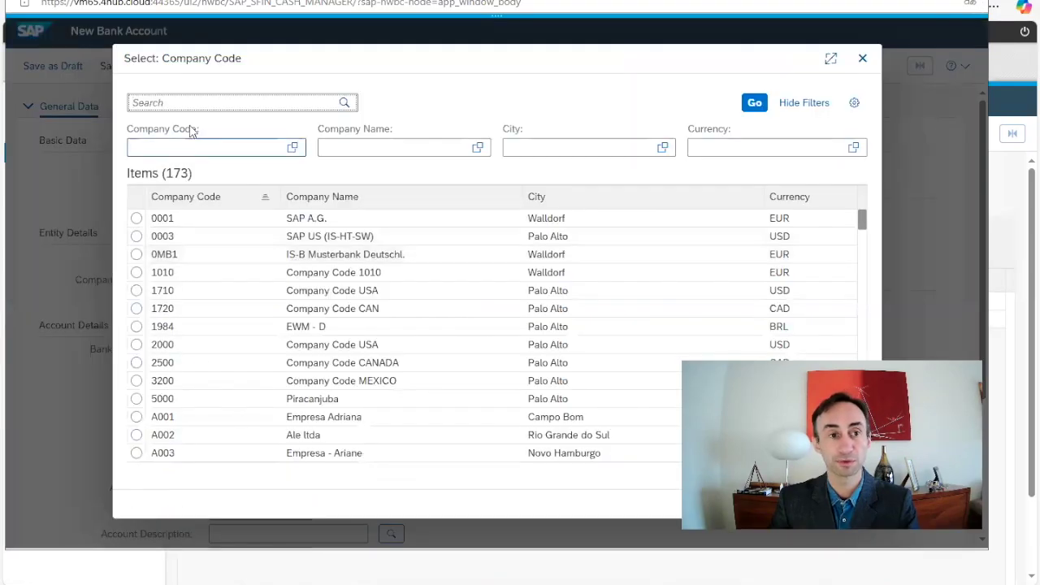
pyautogui.write('s400')
pyautogui.press('Return')
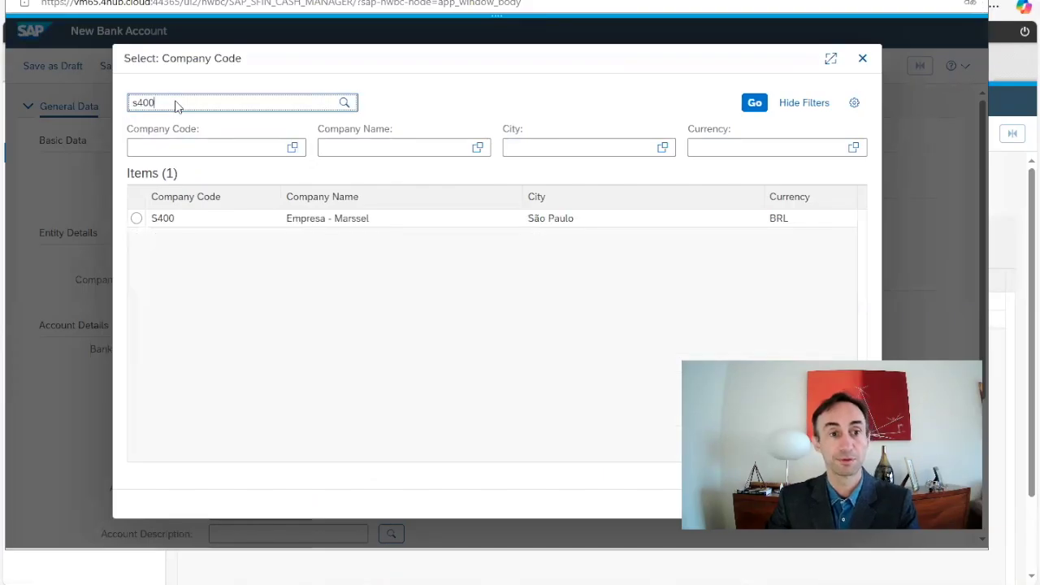
pyautogui.click(136, 221)
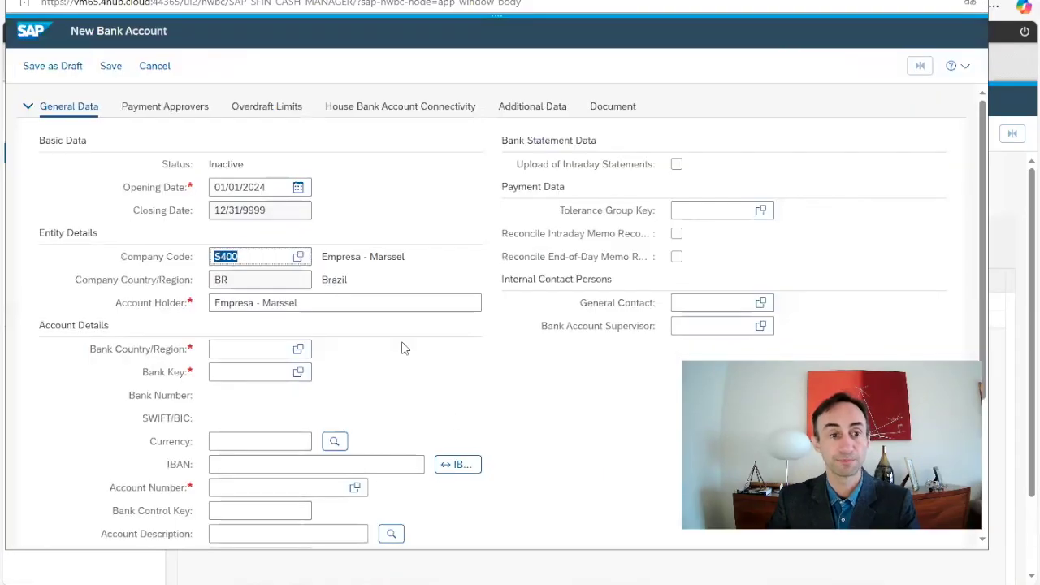
# Set the new bank account's bank country/region to BR
pyautogui.click(250, 350)
pyautogui.write('BR')
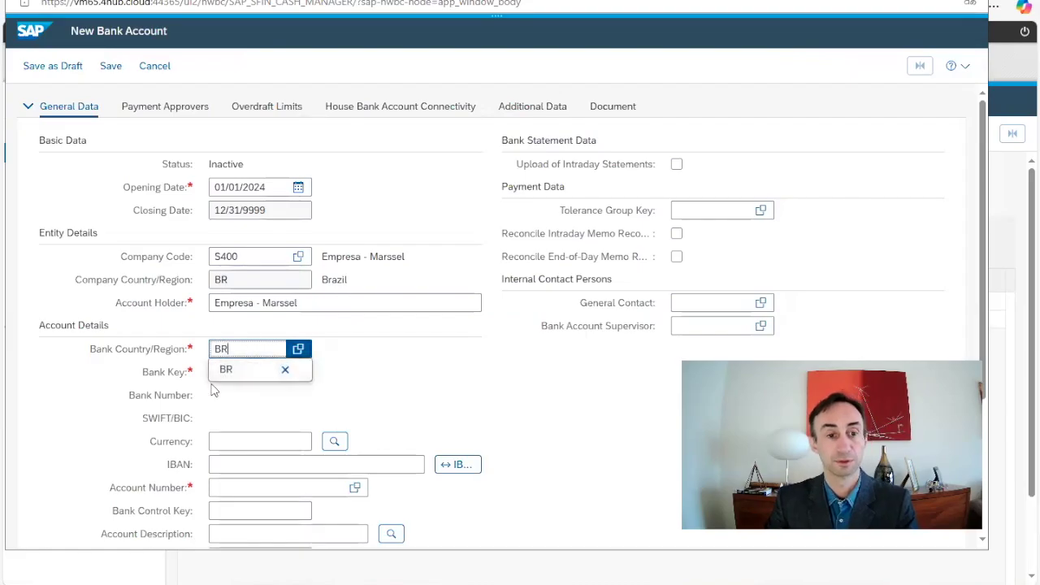
pyautogui.click(223, 371)
# List the Brazilian bank keys in descending order of bank name and assign Bank of Youtube, bank key 0019023
pyautogui.click(298, 378)
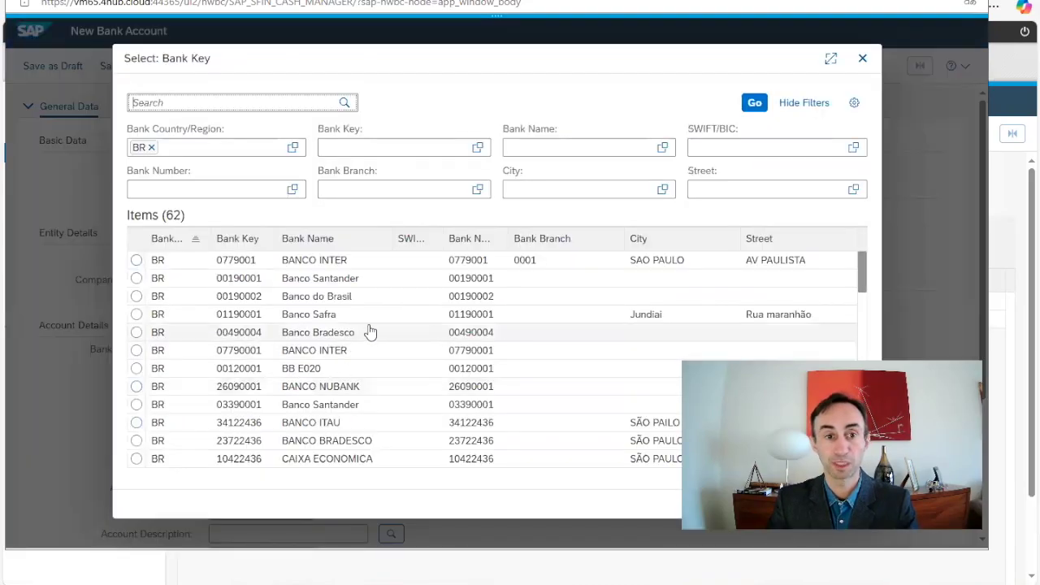
pyautogui.click(317, 247)
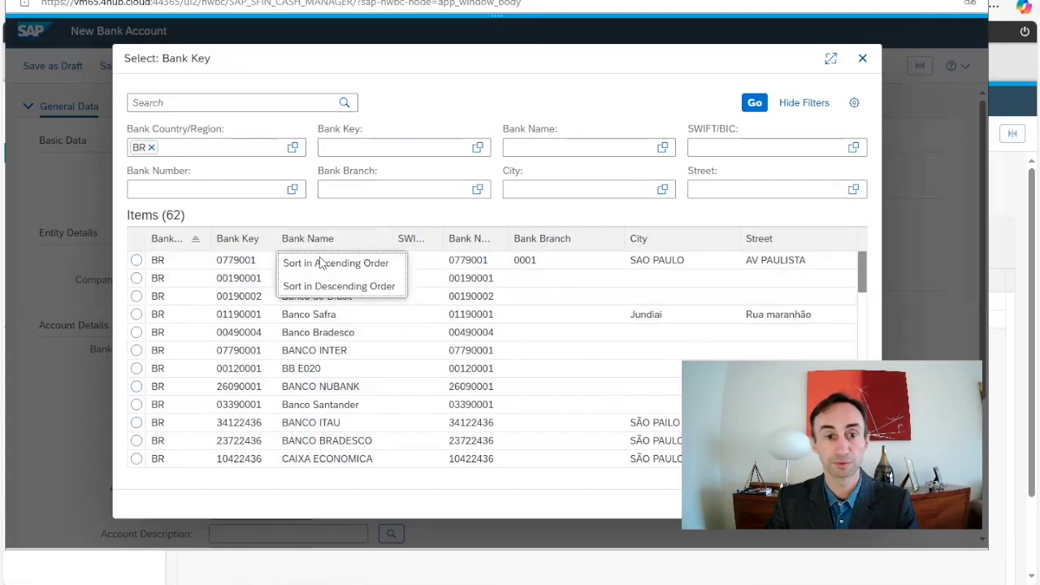
pyautogui.click(328, 287)
pyautogui.scroll(-3, 365, 355)
pyautogui.scroll(-3, 366, 355)
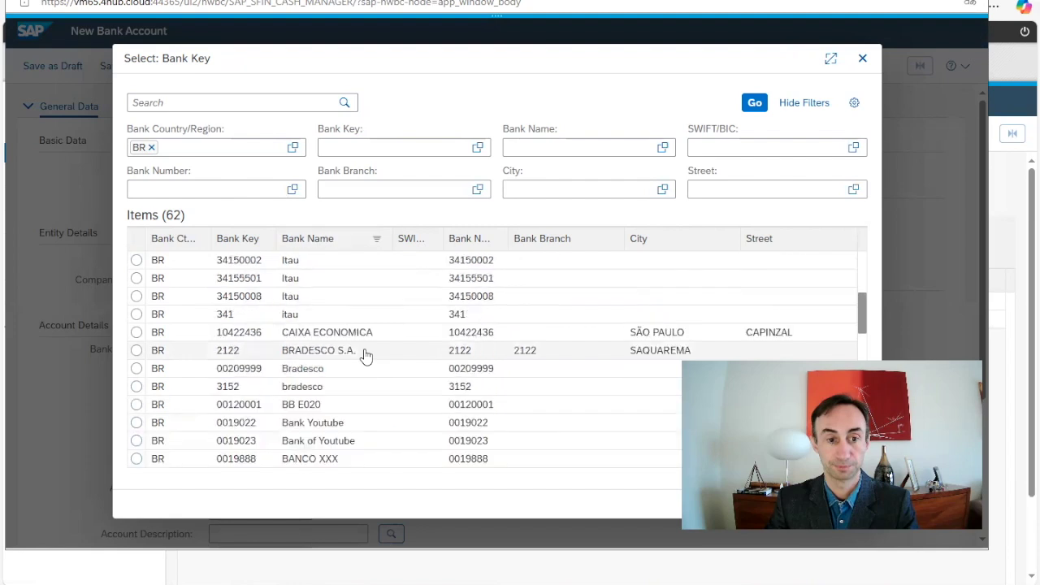
pyautogui.scroll(-1, 365, 356)
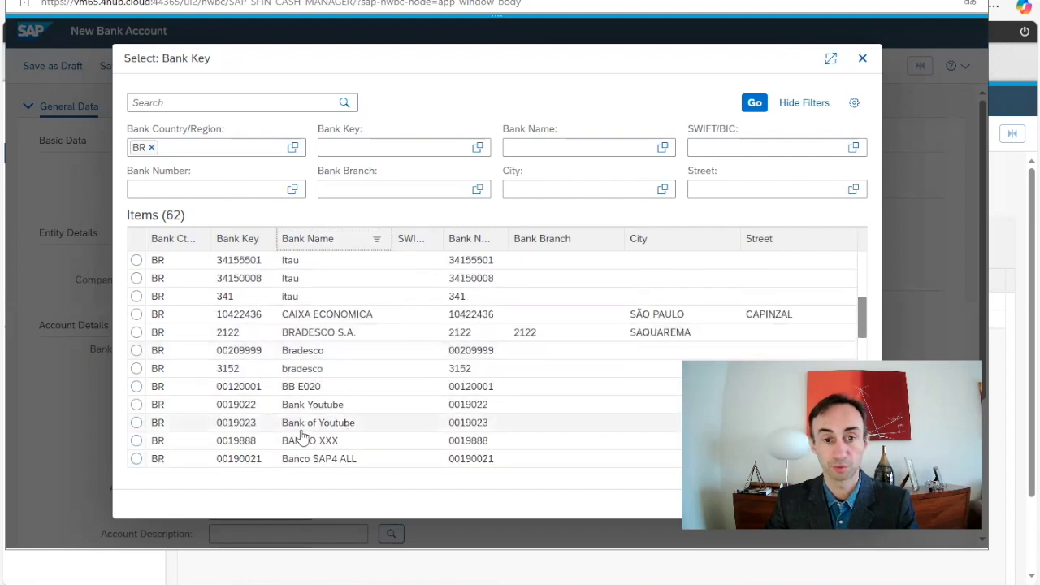
pyautogui.click(135, 425)
# Set the new bank account's currency to BRL
pyautogui.scroll(-2, 445, 367)
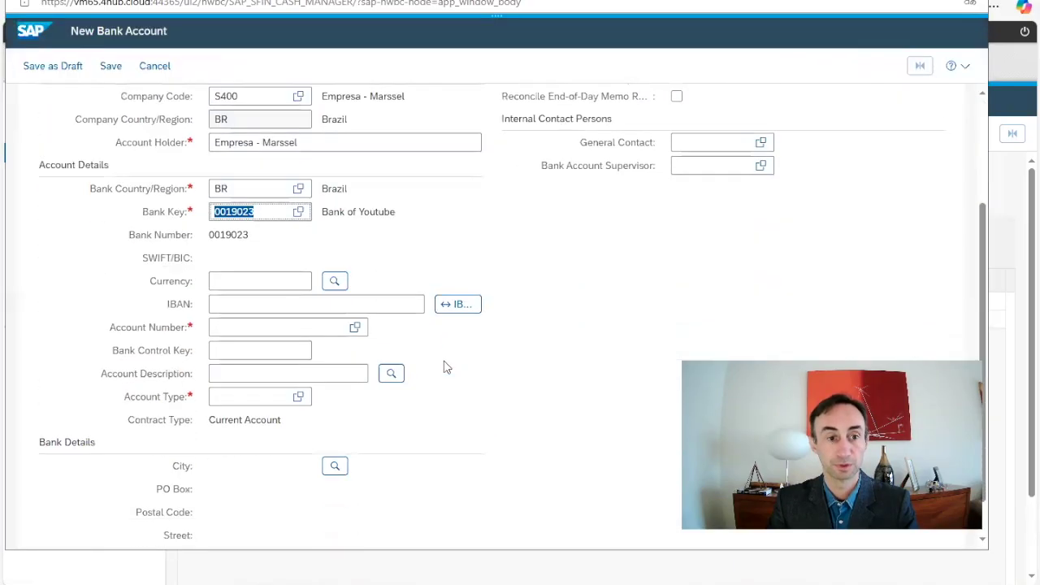
pyautogui.scroll(-1, 446, 368)
pyautogui.click(255, 239)
pyautogui.write('BRL')
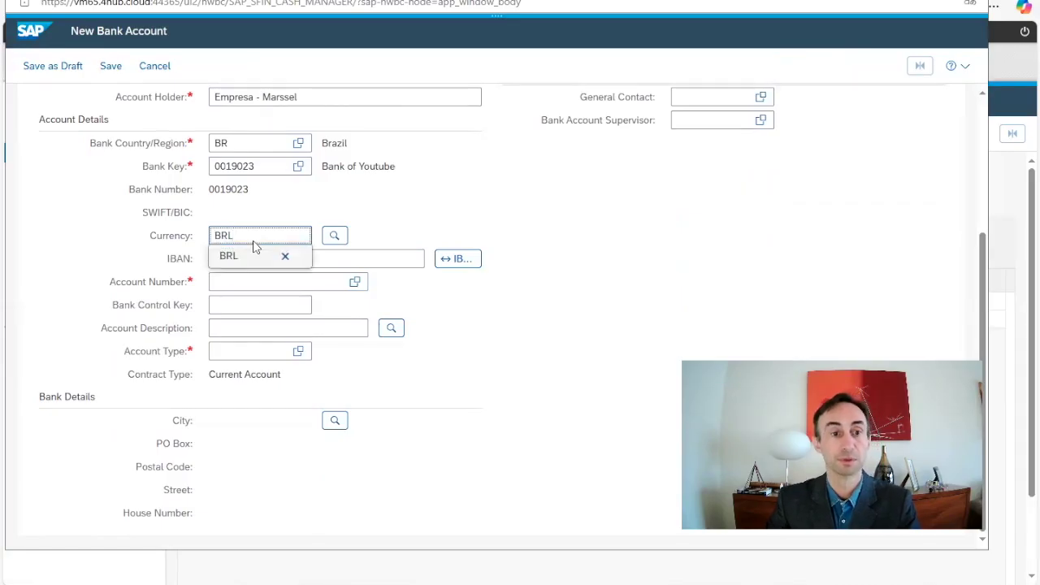
pyautogui.click(235, 256)
# Fill in the account number by picking an existing one from the value list and changing its last digit to 5
pyautogui.click(231, 281)
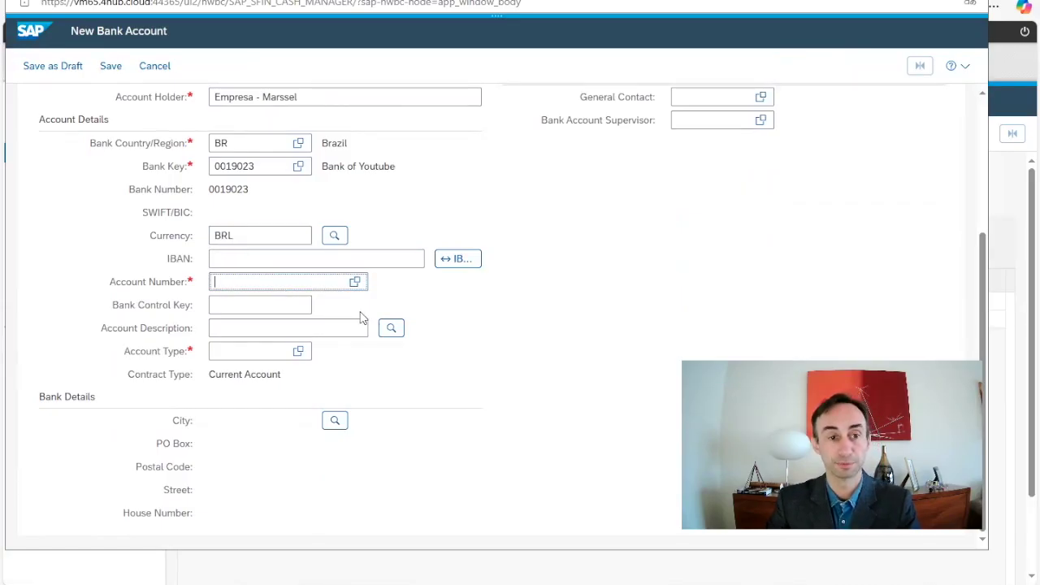
pyautogui.click(354, 281)
pyautogui.click(135, 432)
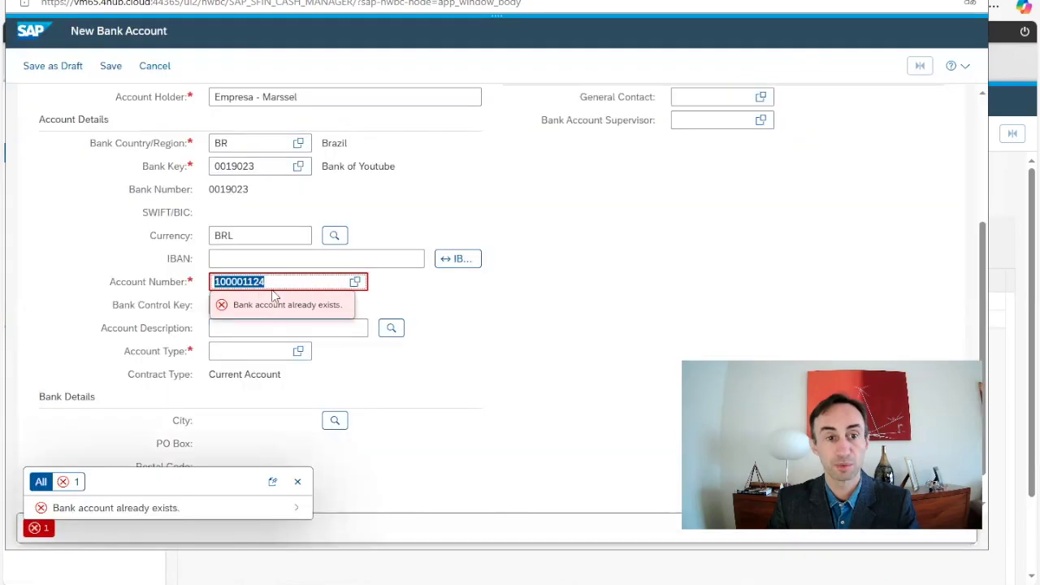
pyautogui.click(281, 286)
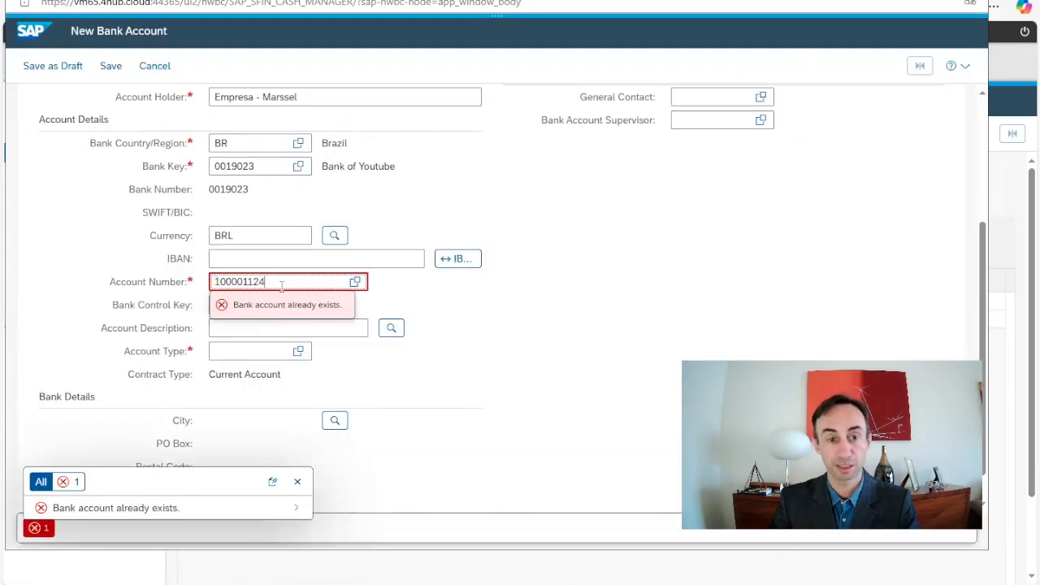
pyautogui.press('BackSpace')
pyautogui.write('5')
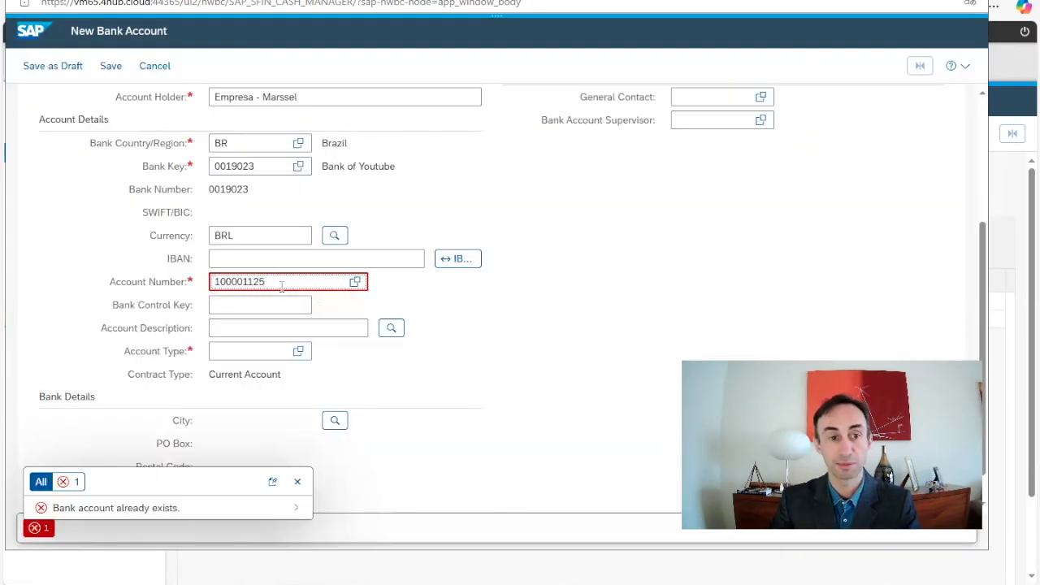
pyautogui.doubleClick(281, 285)
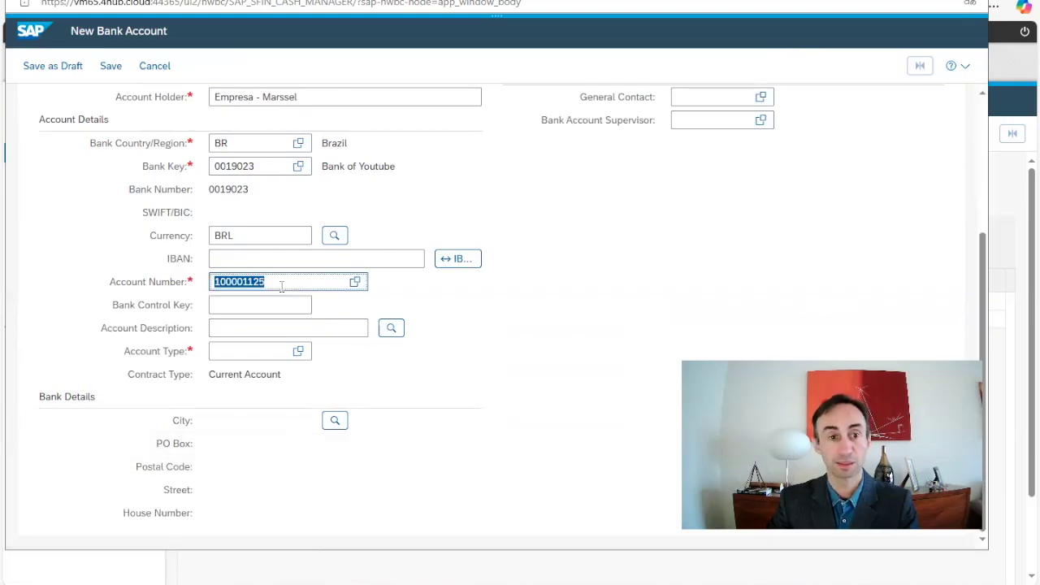
# Enter the account description "Youtube live" and set the account type to 09, Checking Account
pyautogui.click(252, 328)
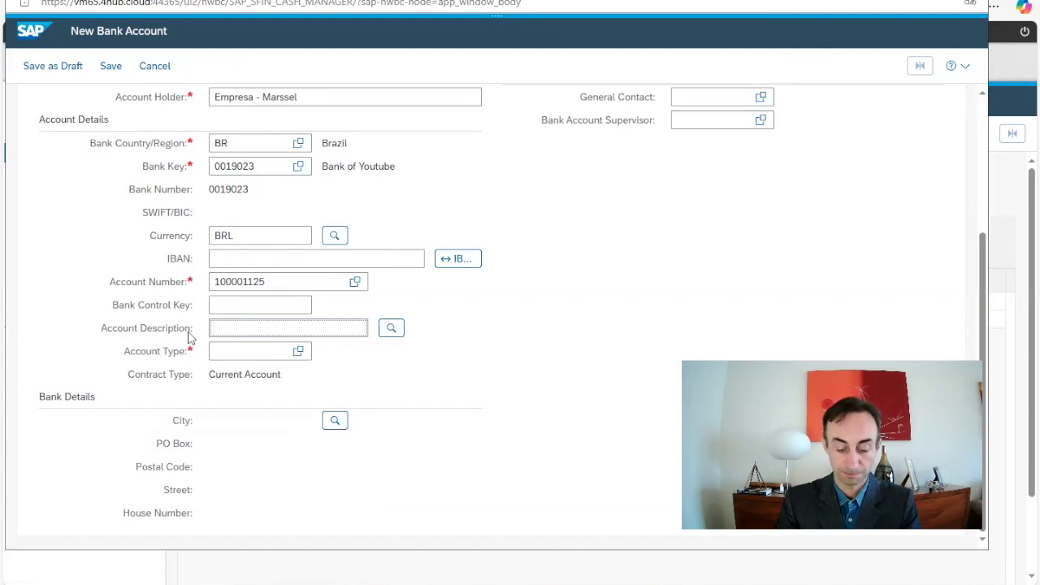
pyautogui.write('Yout')
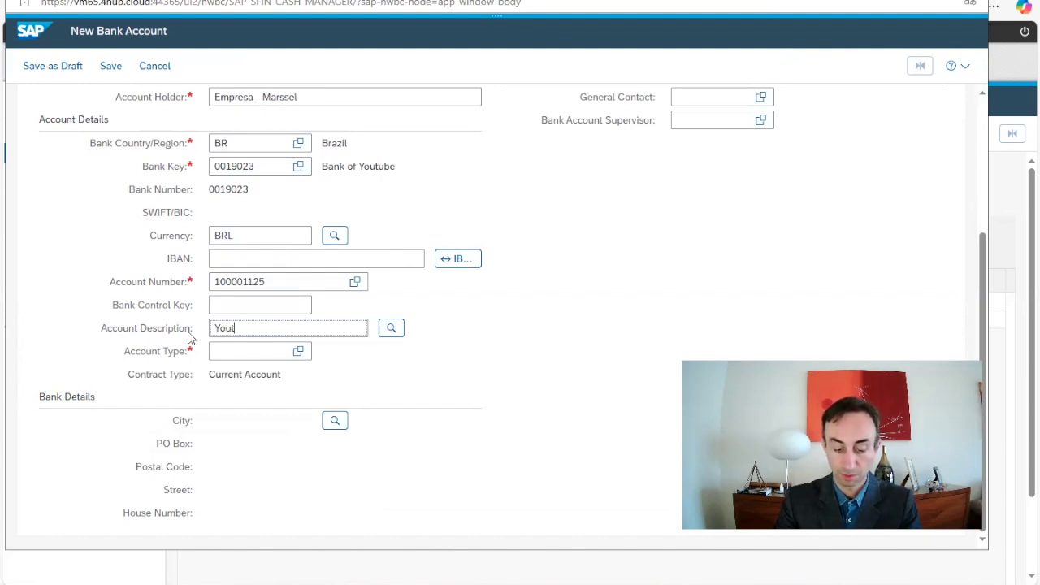
pyautogui.write('ube')
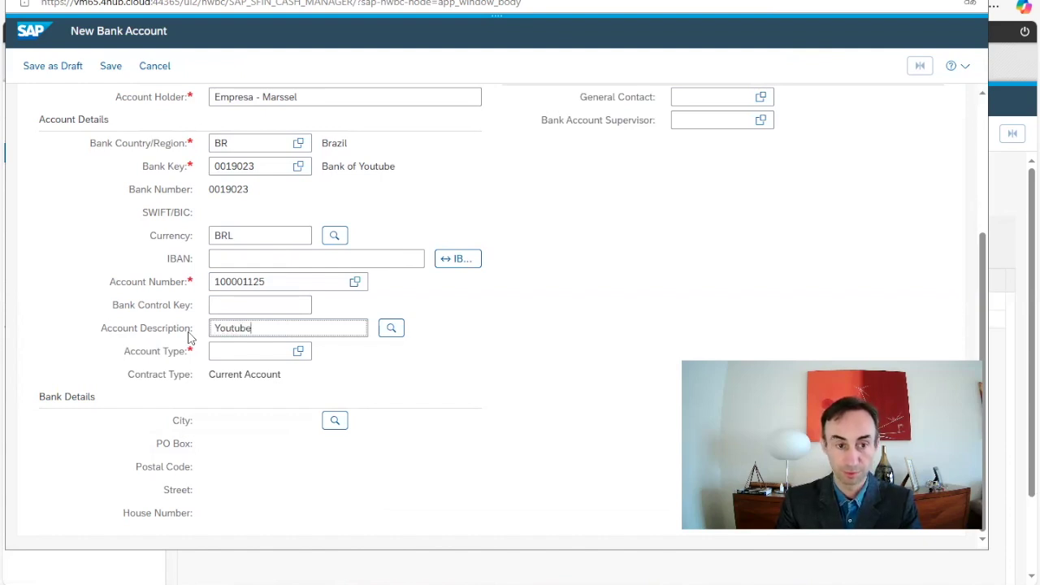
pyautogui.write(' liva')
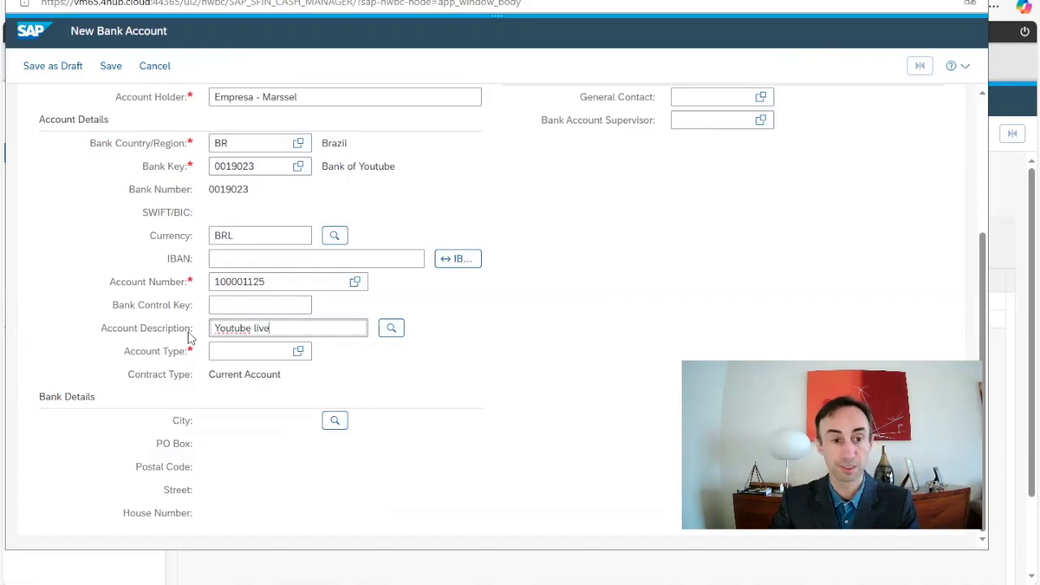
pyautogui.click(300, 353)
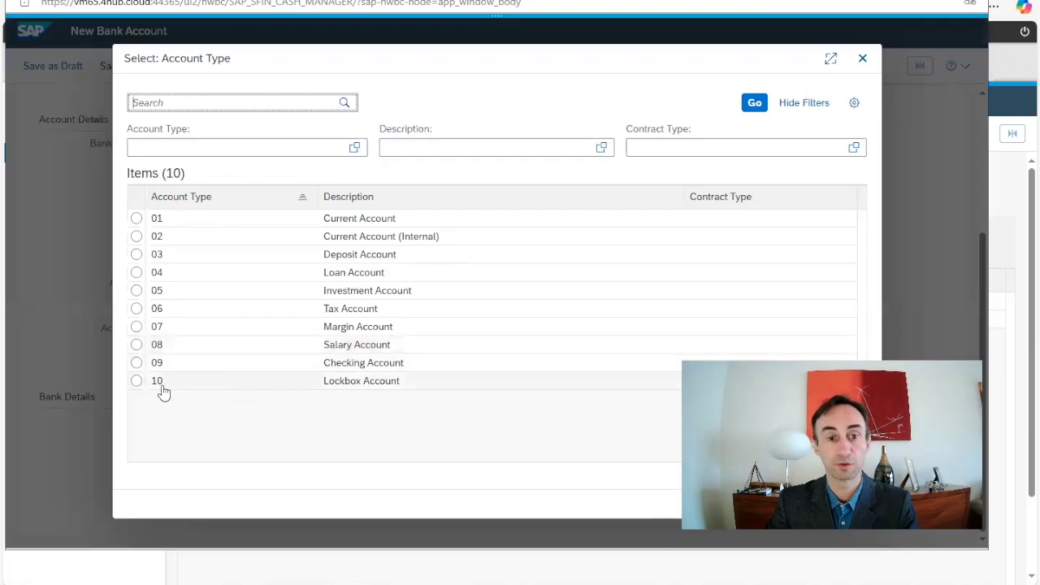
pyautogui.click(135, 366)
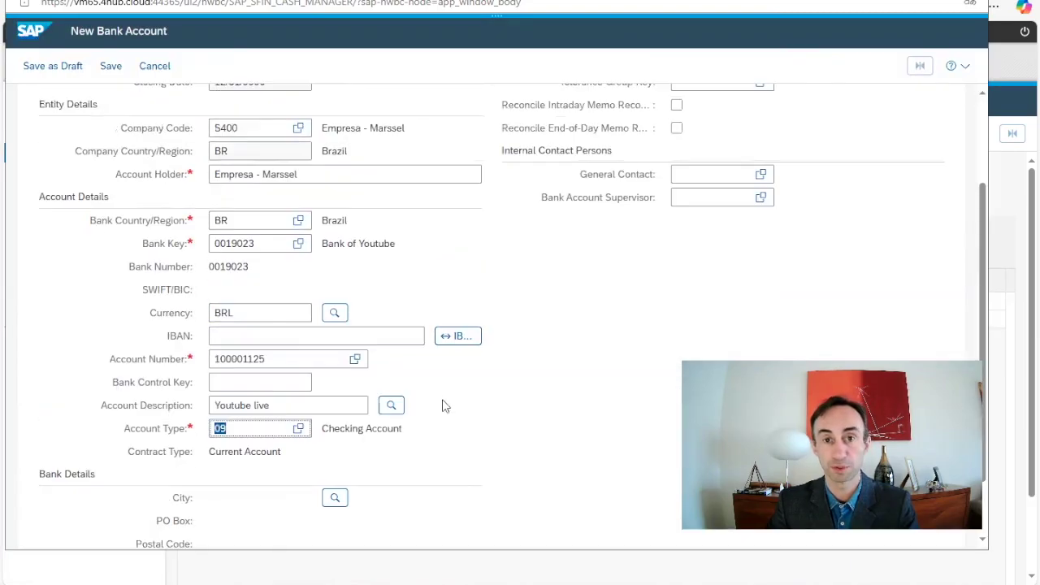
# Review the new account's payment approvers, overdraft limits, additional data and documents
pyautogui.scroll(3, 446, 406)
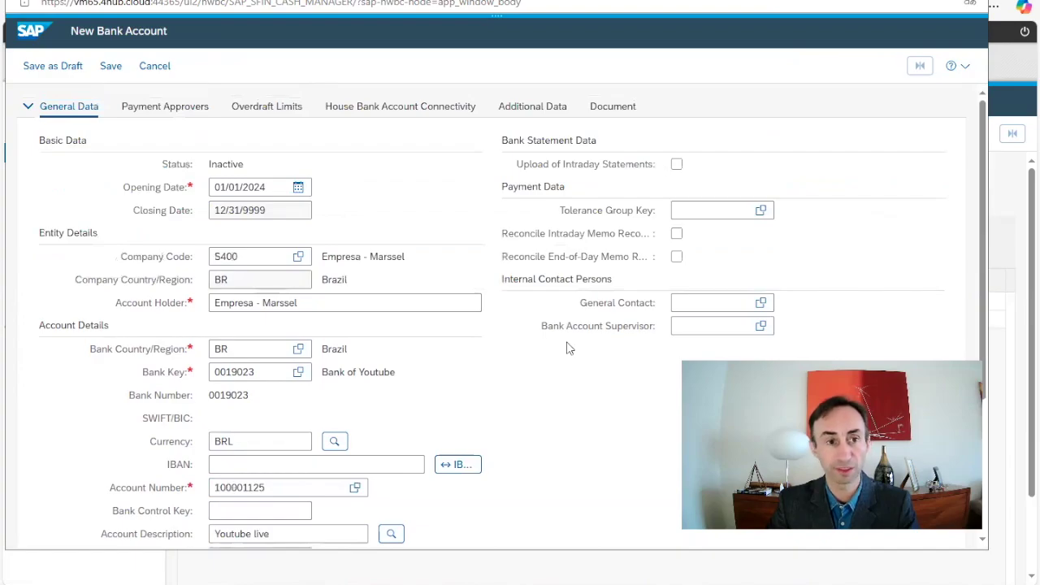
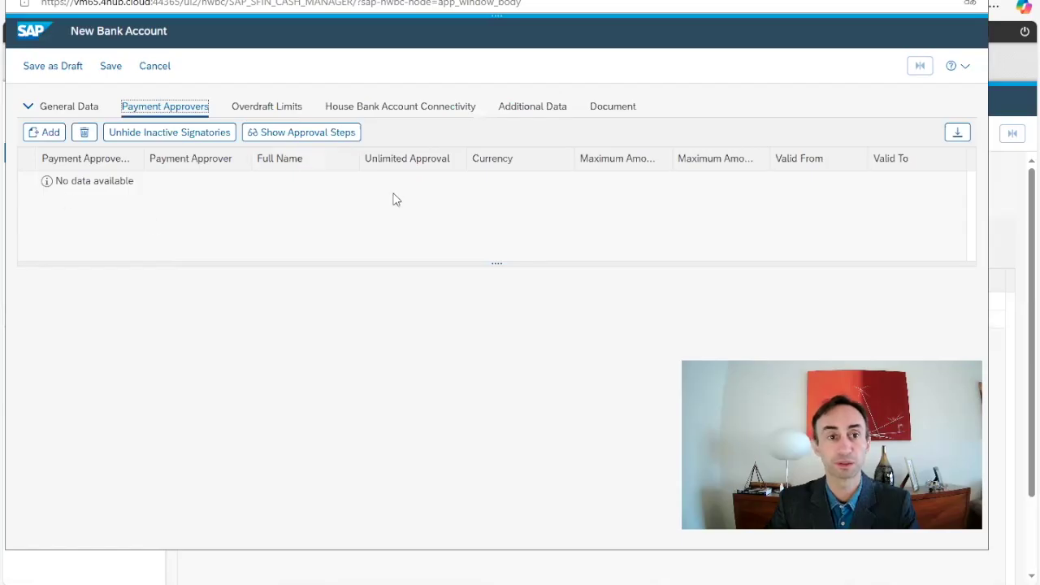
pyautogui.click(289, 111)
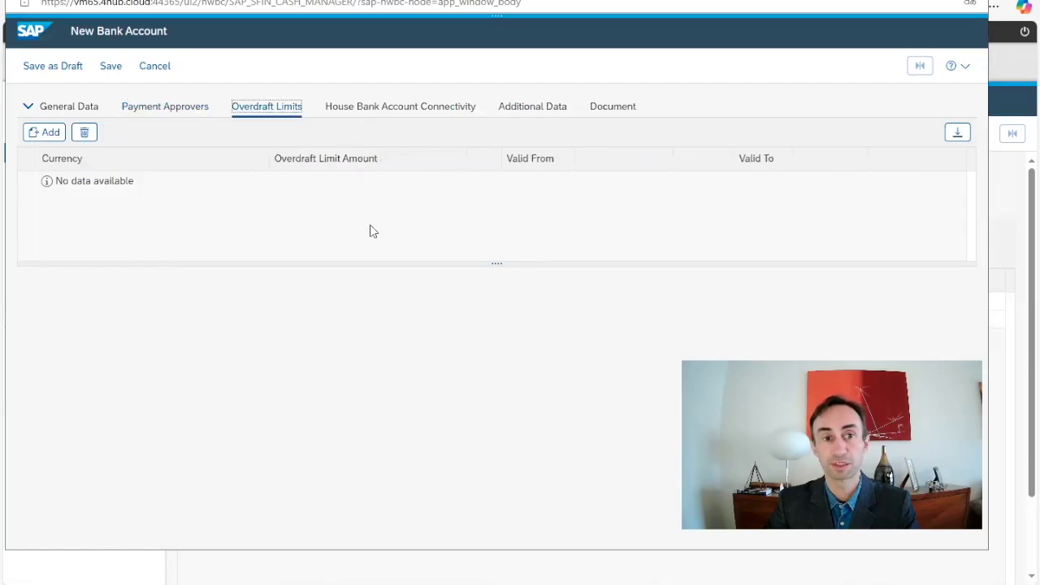
pyautogui.click(518, 117)
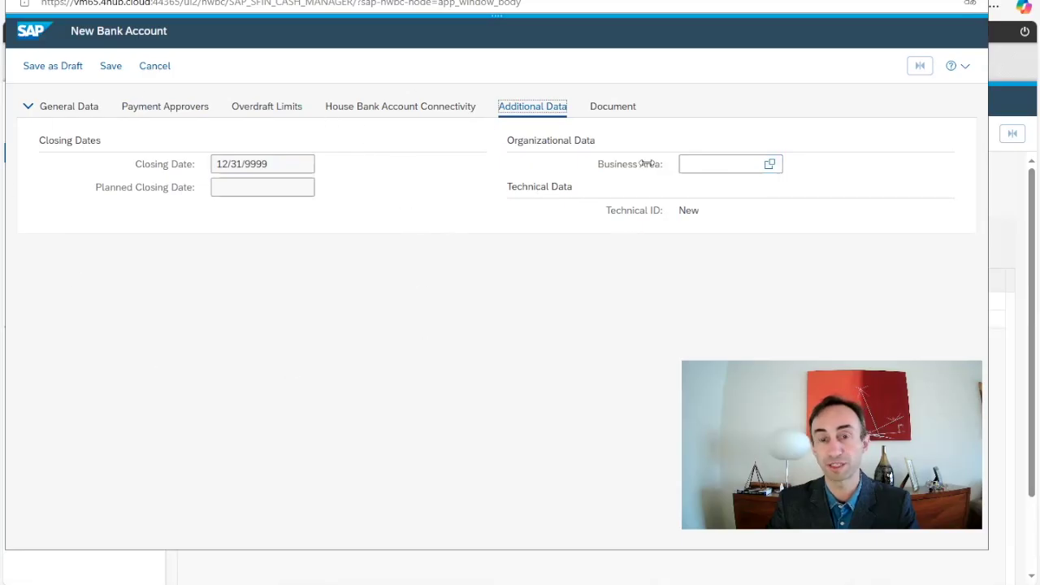
pyautogui.click(606, 107)
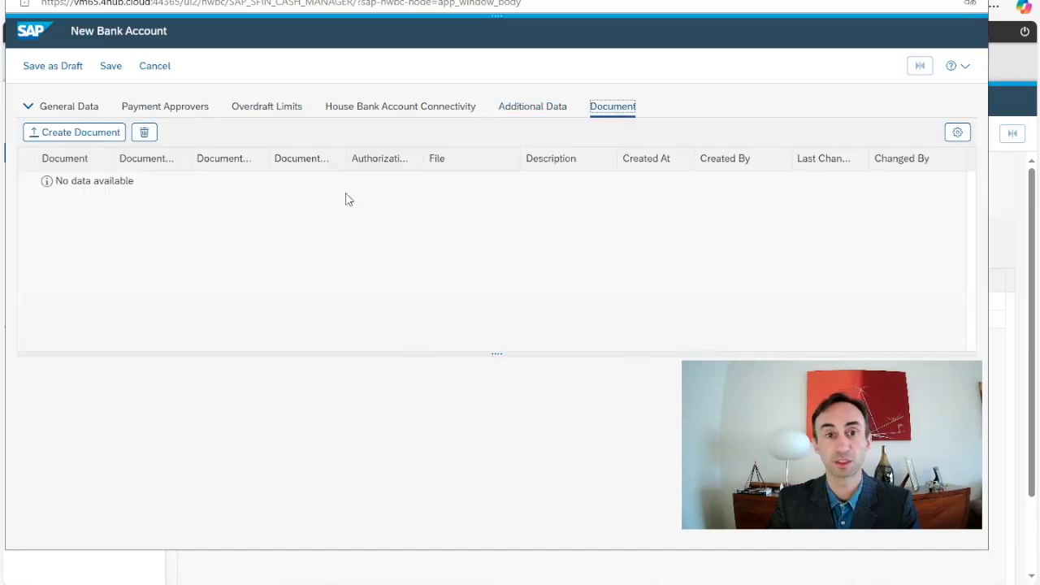
# Add a house bank account connectivity entry for company code S400 with house bank BE014
pyautogui.click(366, 110)
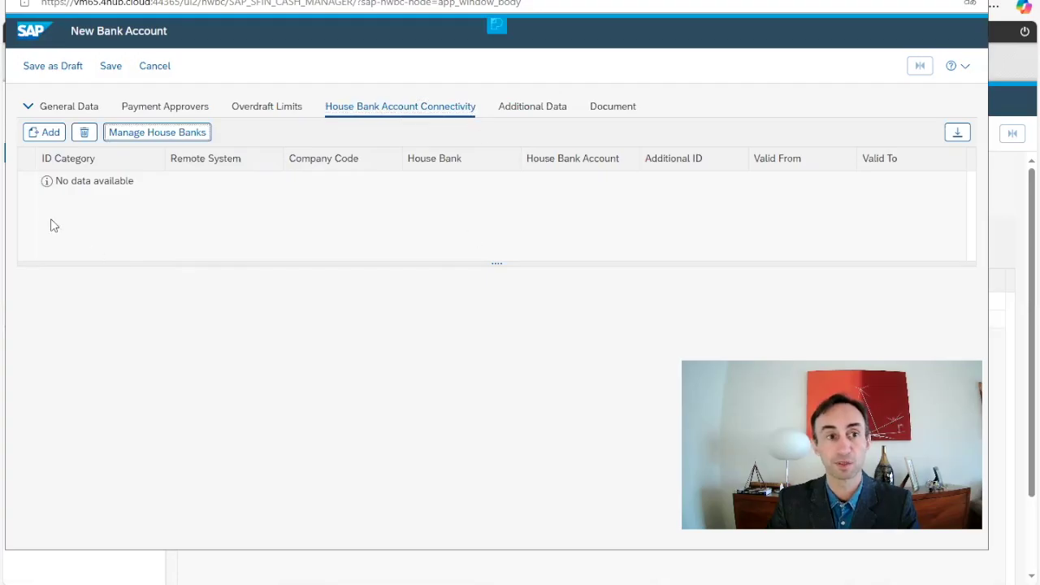
pyautogui.click(38, 137)
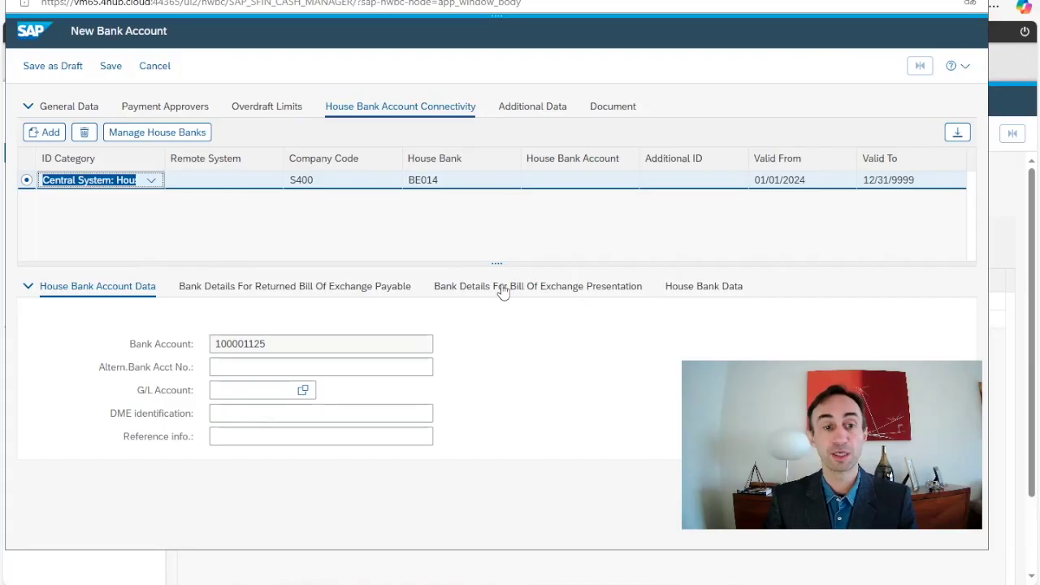
pyautogui.click(561, 160)
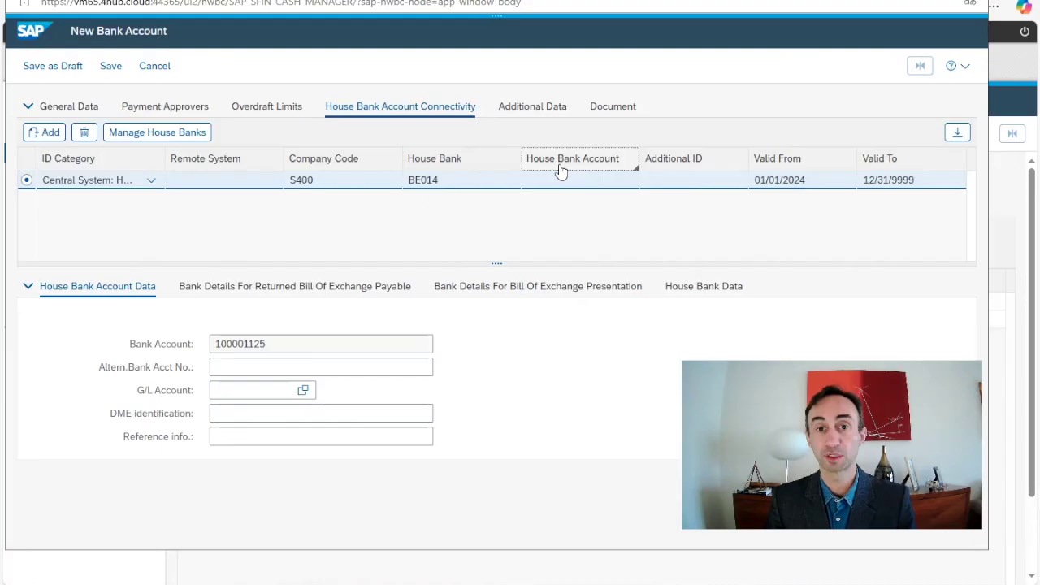
pyautogui.click(487, 207)
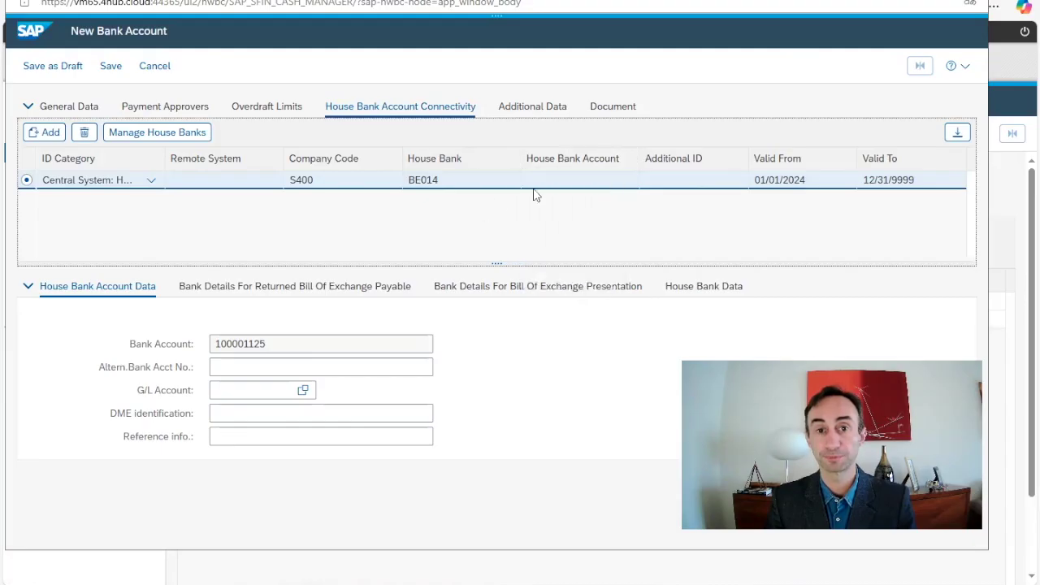
# Switch to the bank account details in SAP GUI and copy 19023 from the bank key for the house bank account
pyautogui.click(543, 183)
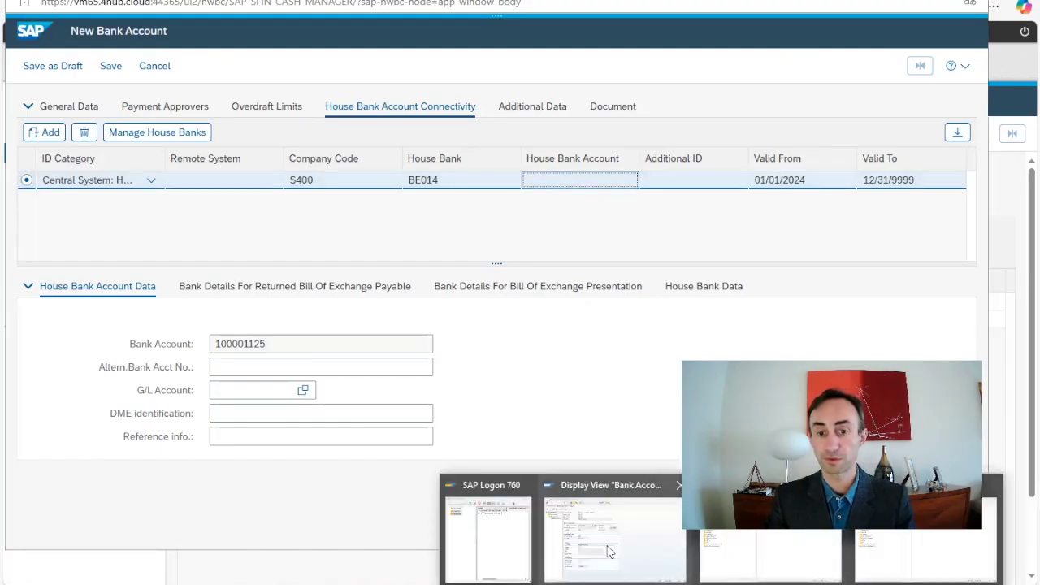
pyautogui.click(609, 550)
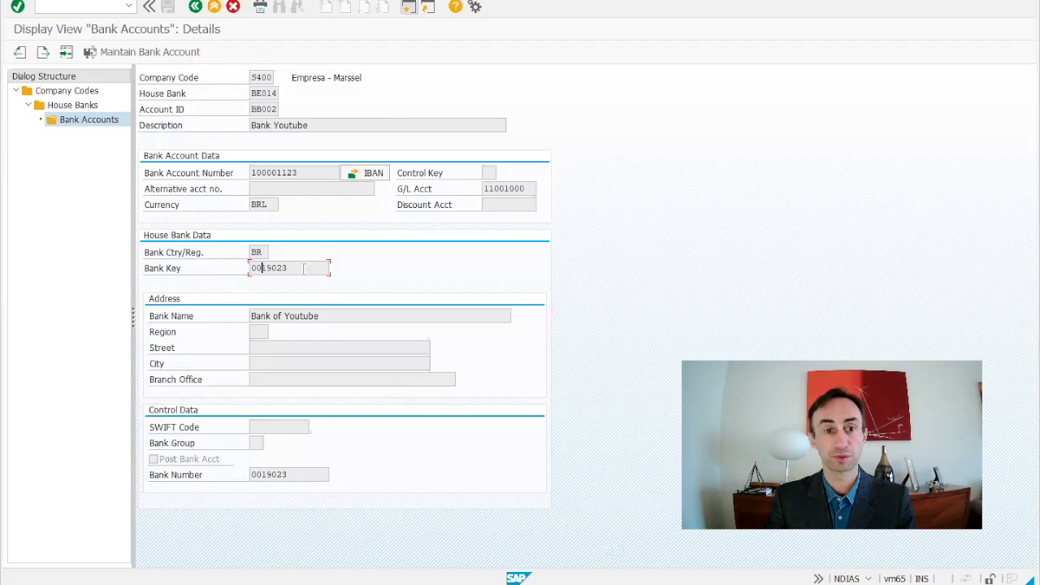
pyautogui.moveTo(291, 268); pyautogui.dragTo(261, 275)
pyautogui.hotkey('ctrl', 'c')
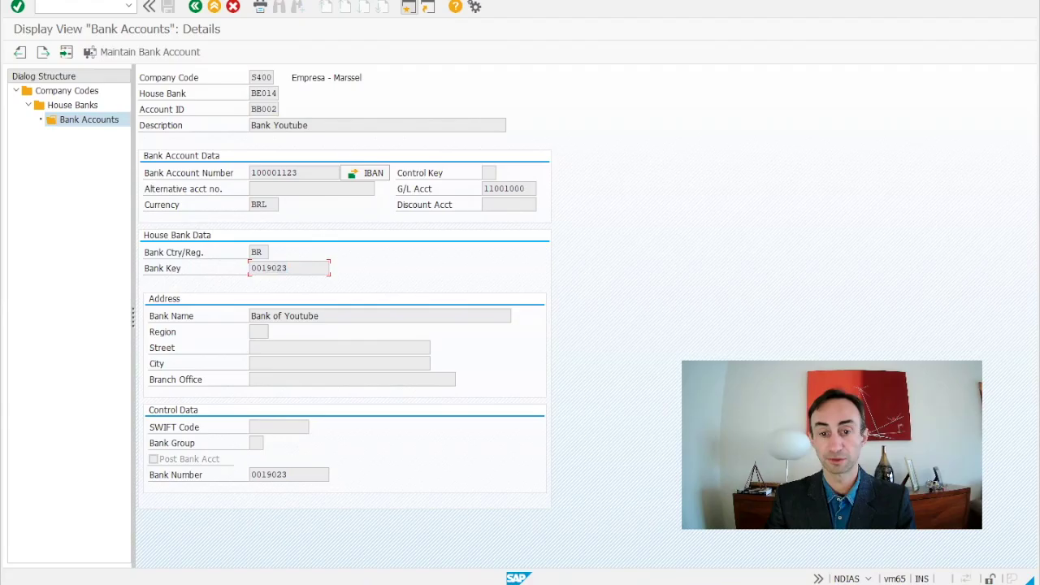
# Return to the new bank account in the browser, paste the copied value as the house bank account and change it to 19024
pyautogui.moveTo(612, 582)
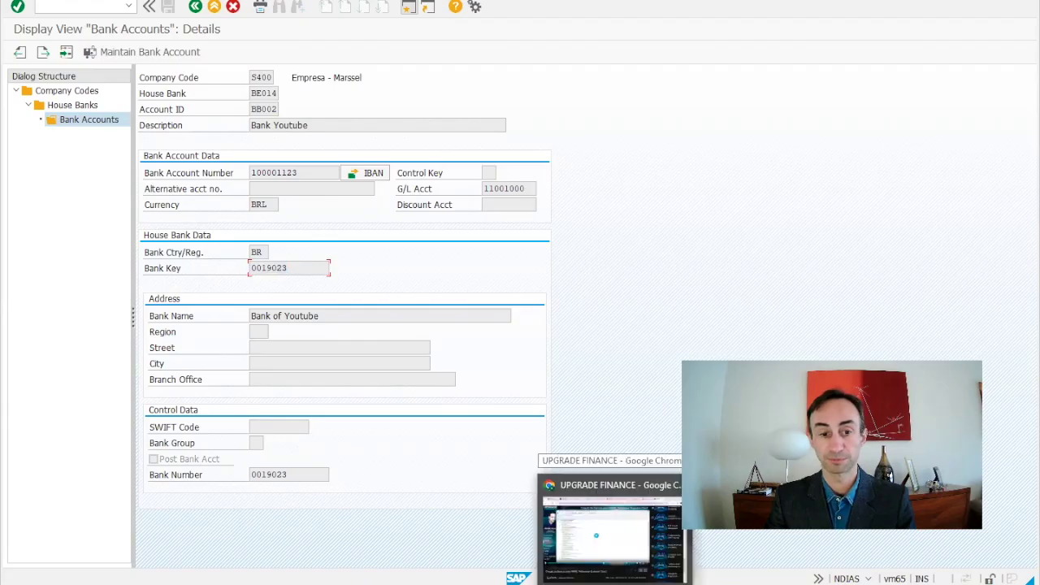
pyautogui.moveTo(297, 582)
pyautogui.click(371, 536)
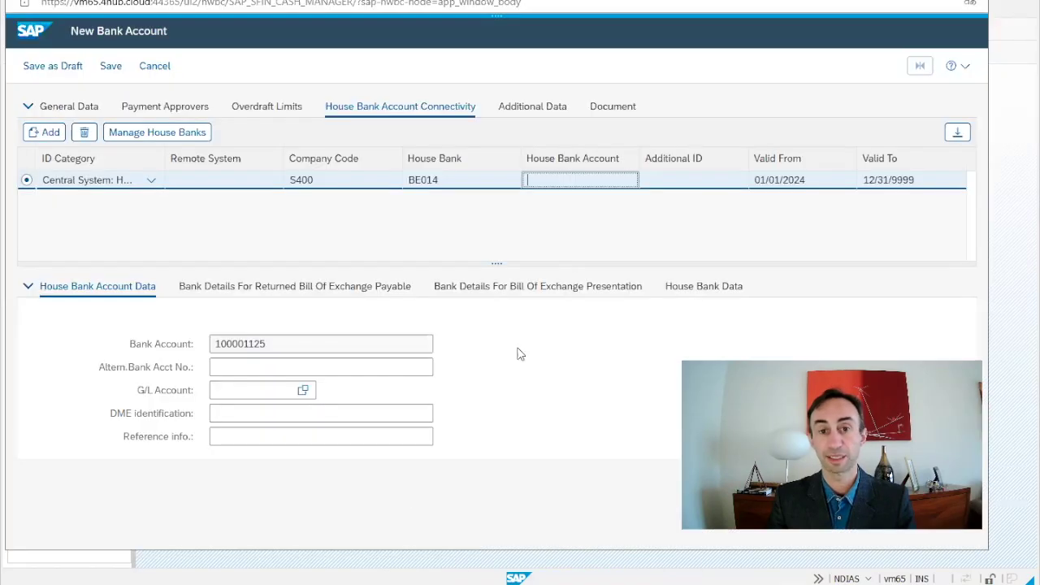
pyautogui.hotkey('ctrl', 'v')
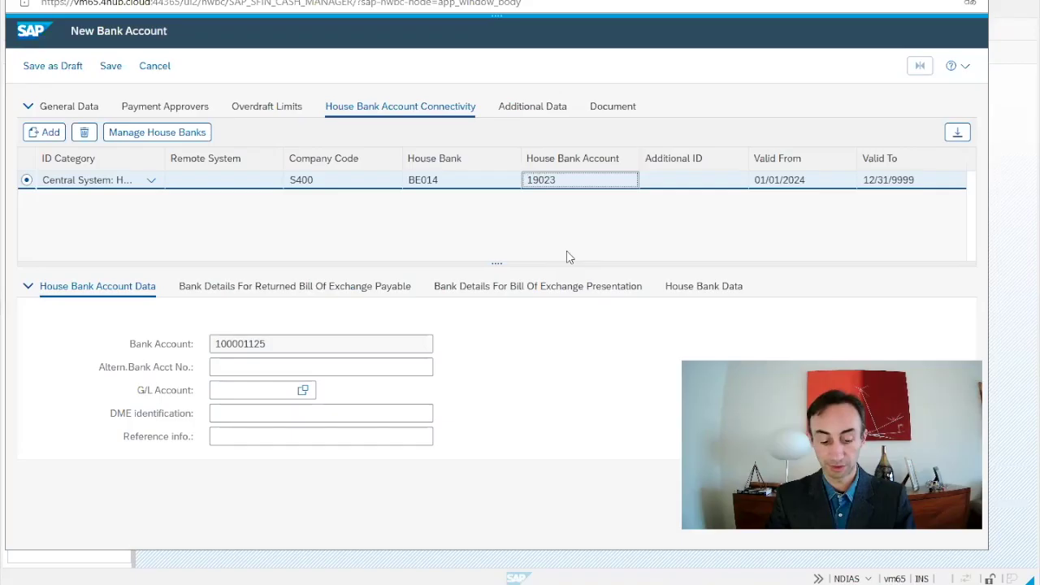
pyautogui.press('BackSpace')
pyautogui.write('4')
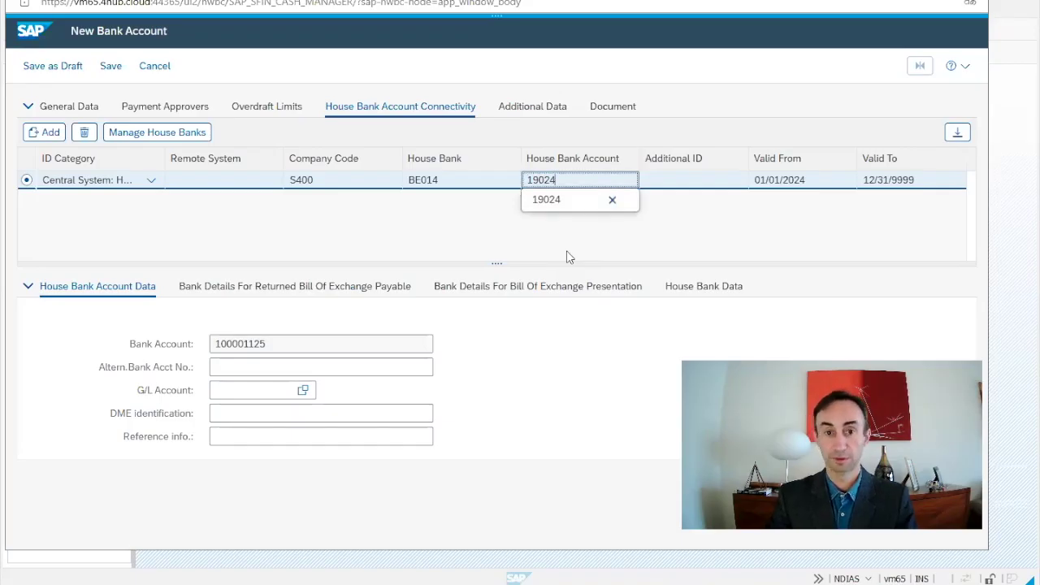
pyautogui.press('Return')
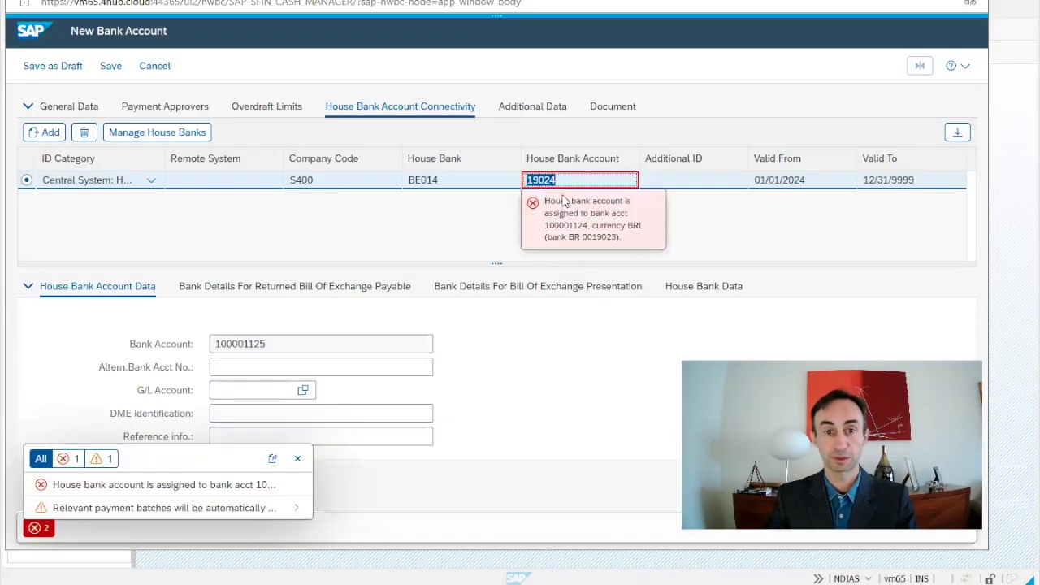
# Change the house bank account in the S400 connectivity entry to 19025
pyautogui.click(572, 186)
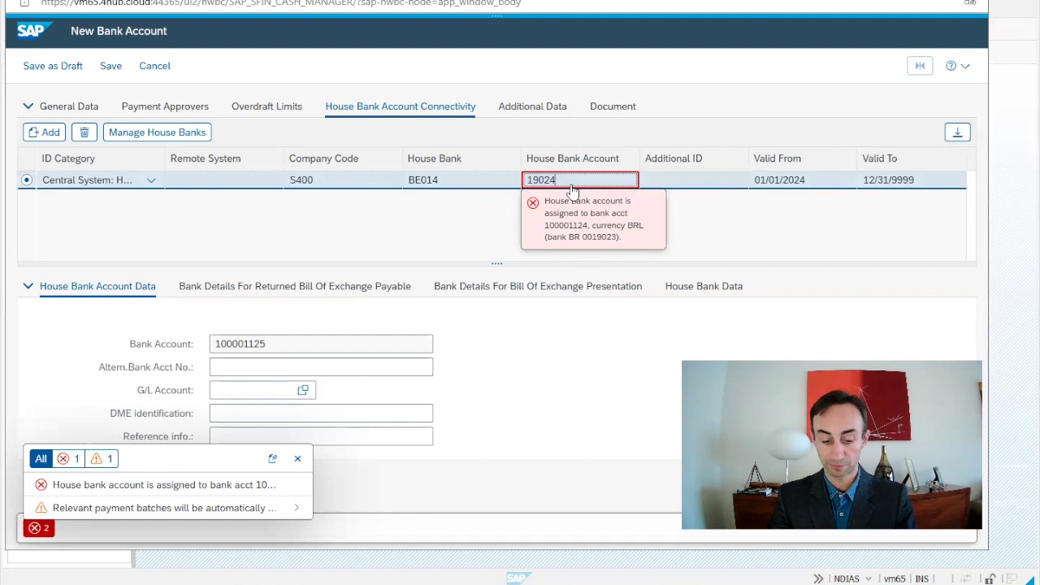
pyautogui.press('BackSpace')
pyautogui.write('5')
pyautogui.press('Return')
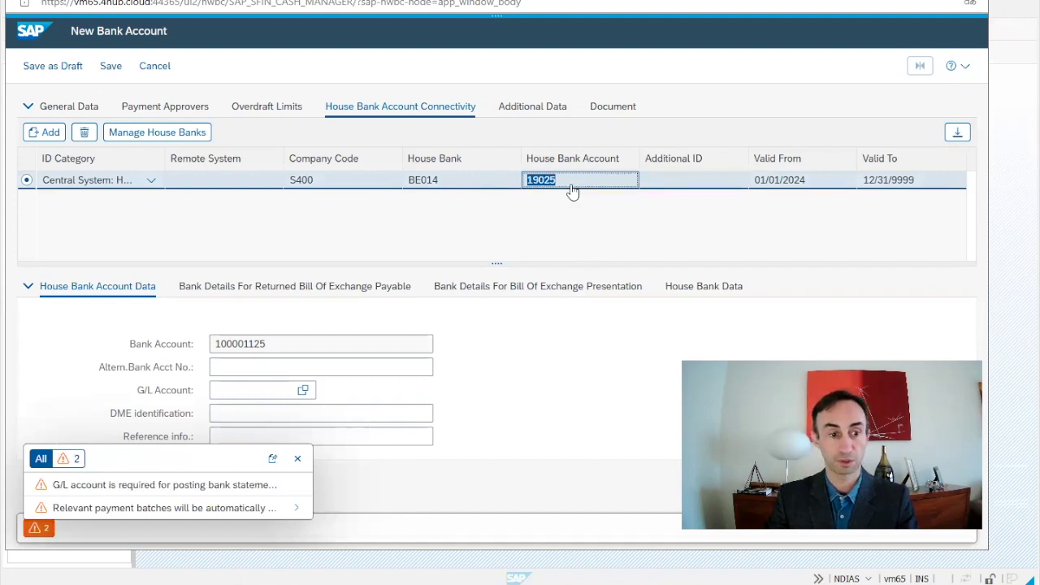
# Look up the G/L accounts of company code S400 and assign 11001000, Bank 1 - Bank (Main) Account, to the house bank account
pyautogui.click(304, 393)
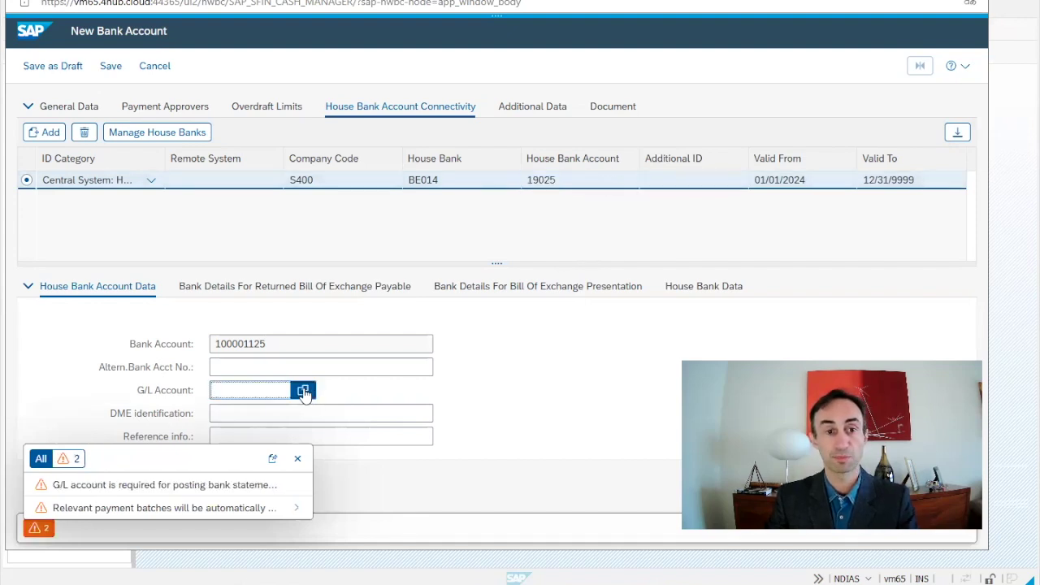
pyautogui.click(304, 391)
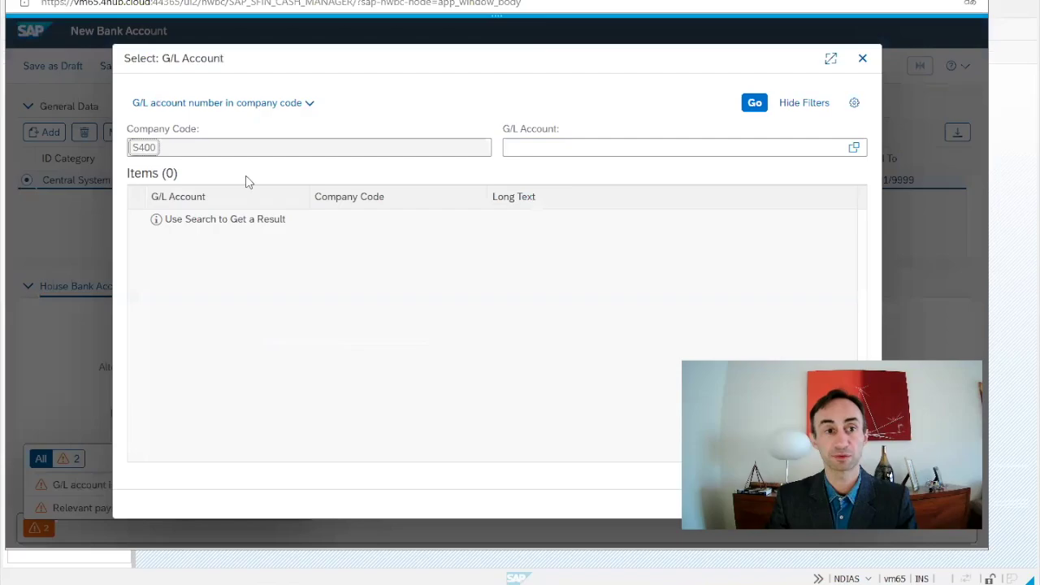
pyautogui.click(756, 104)
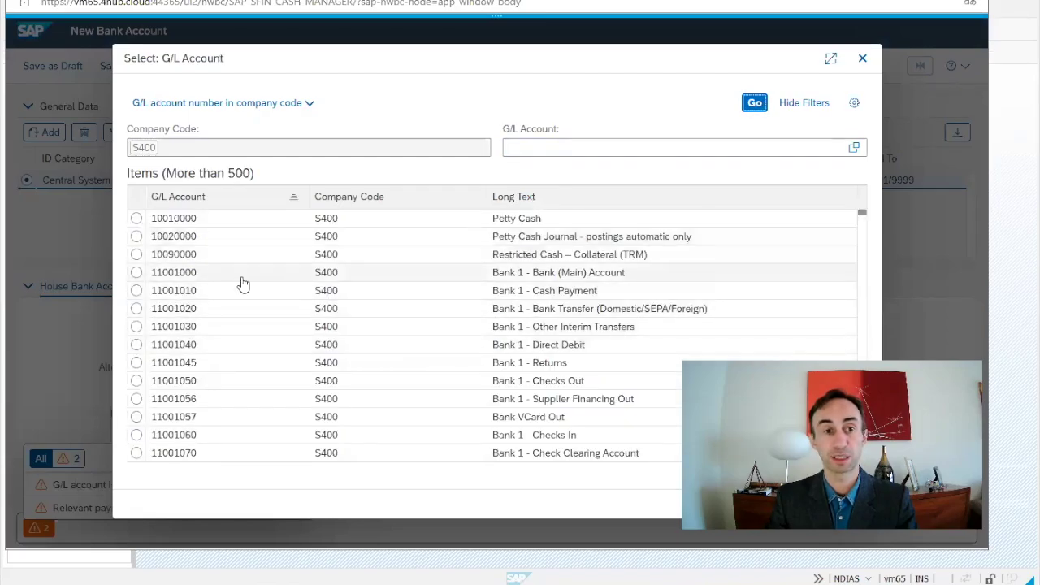
pyautogui.click(136, 273)
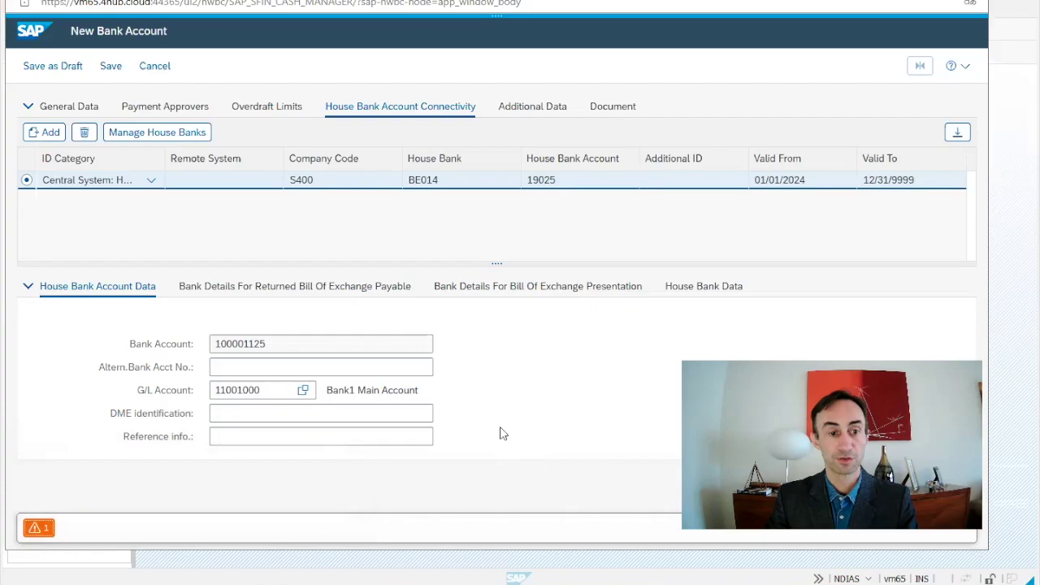
# Review the house bank account's details for returned bills of exchange payable, bill of exchange presentation and house bank data
pyautogui.click(242, 292)
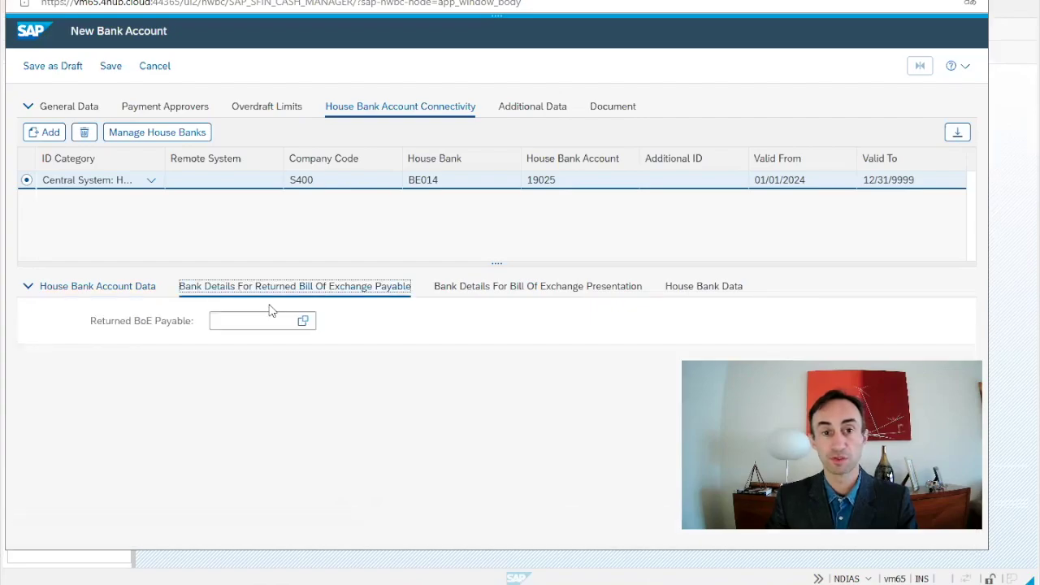
pyautogui.click(506, 286)
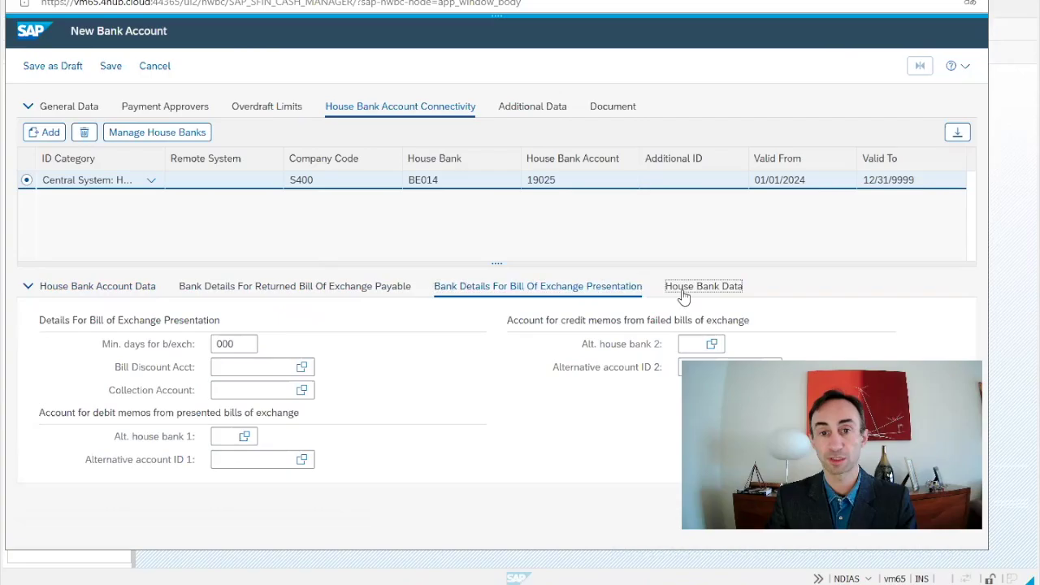
pyautogui.click(684, 293)
pyautogui.click(529, 288)
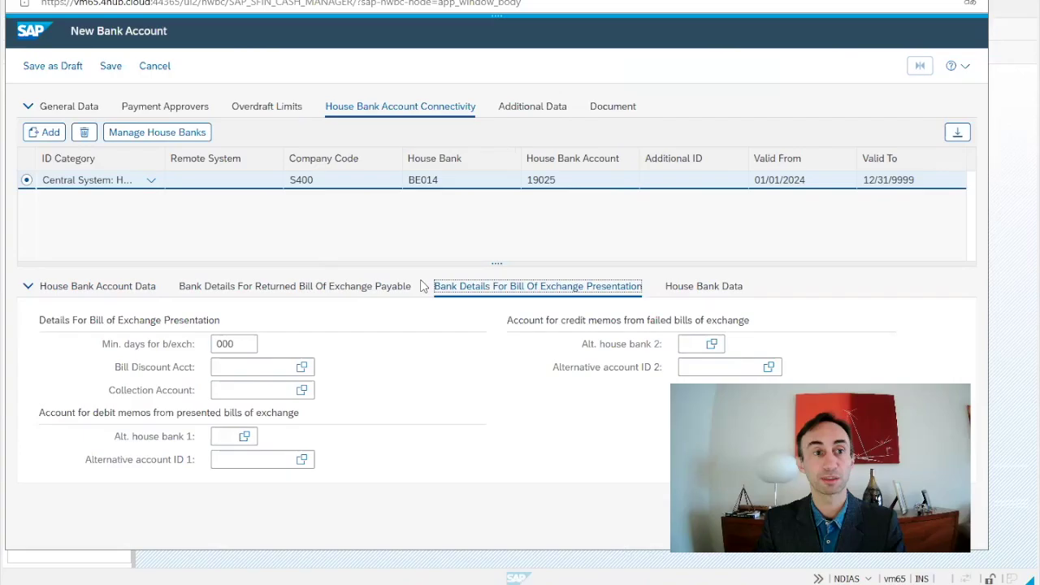
# Save the new bank account, close its messages and refresh the active accounts list to include it
pyautogui.click(111, 69)
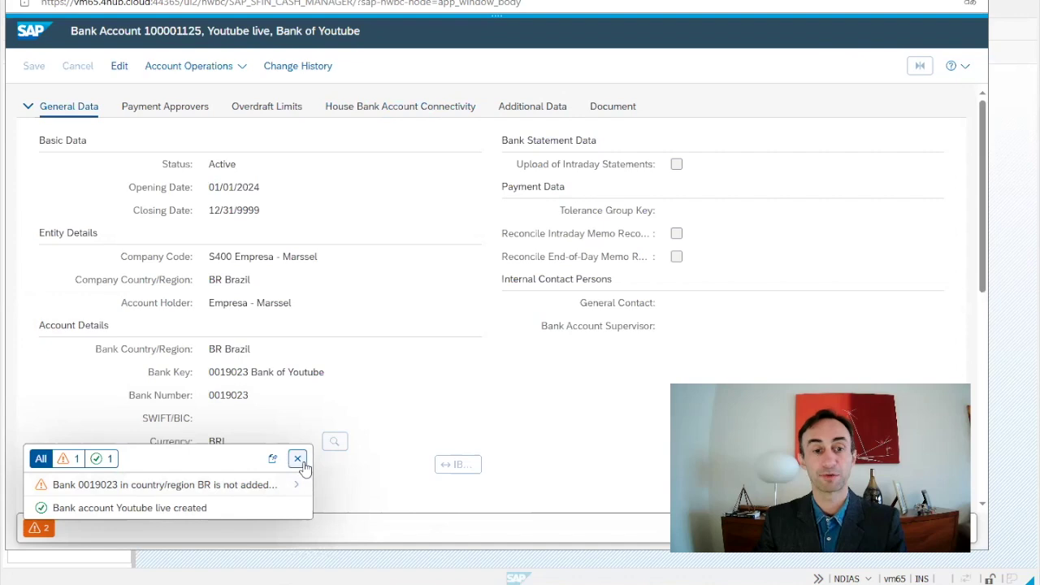
pyautogui.click(297, 458)
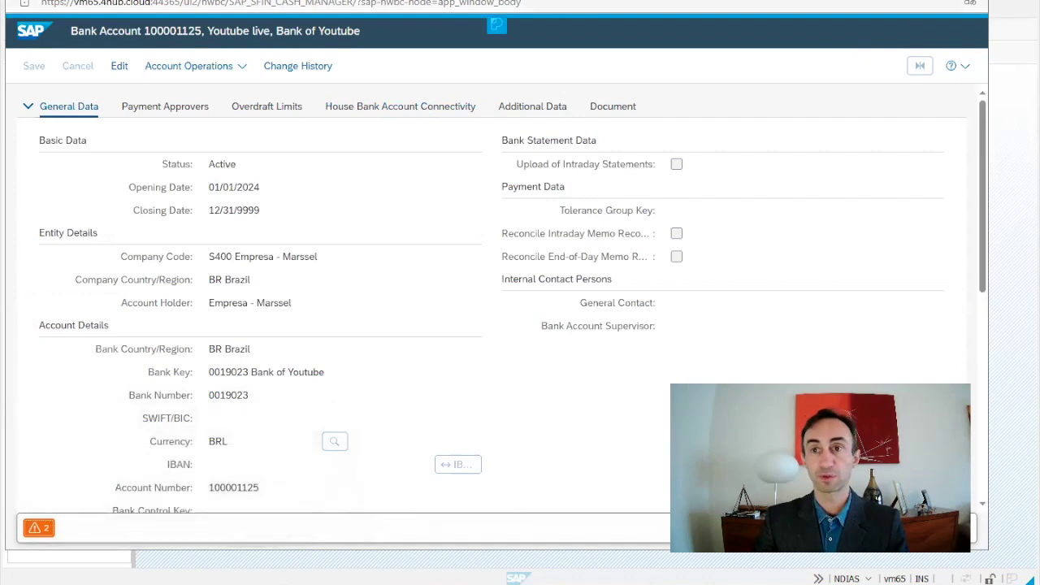
pyautogui.scroll(-10, 349, 371)
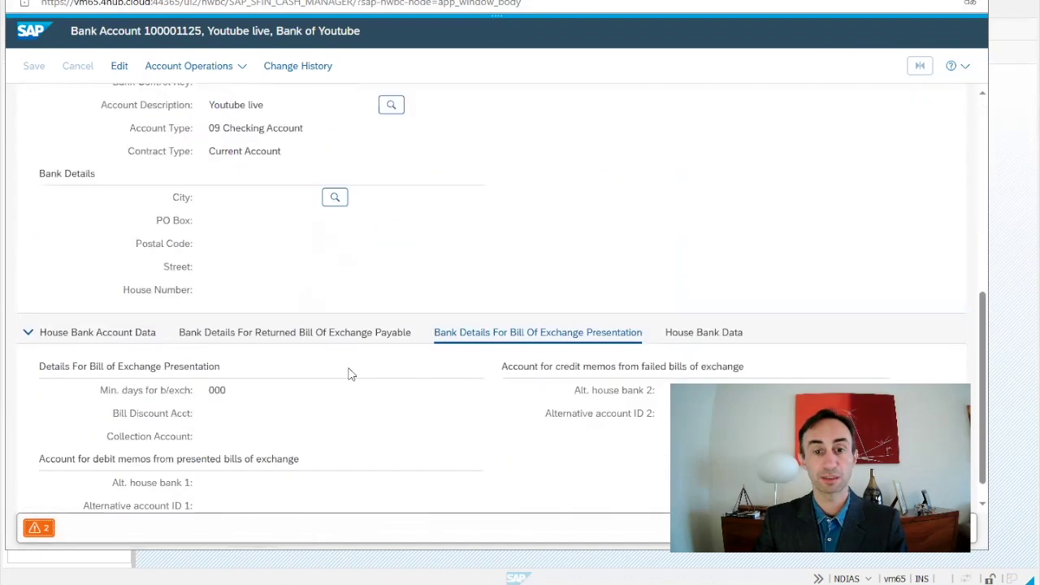
pyautogui.scroll(10, 348, 371)
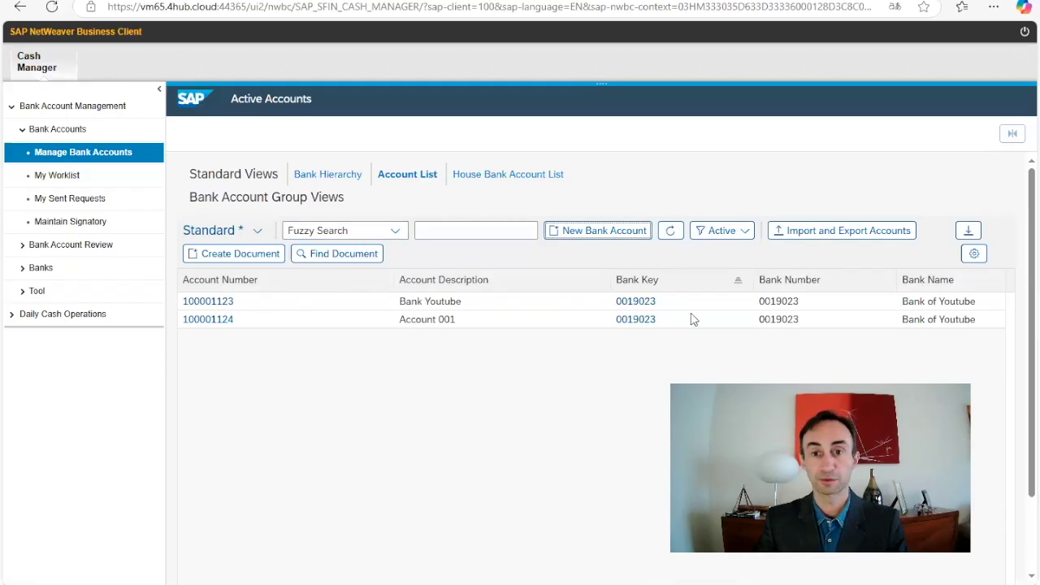
pyautogui.click(670, 234)
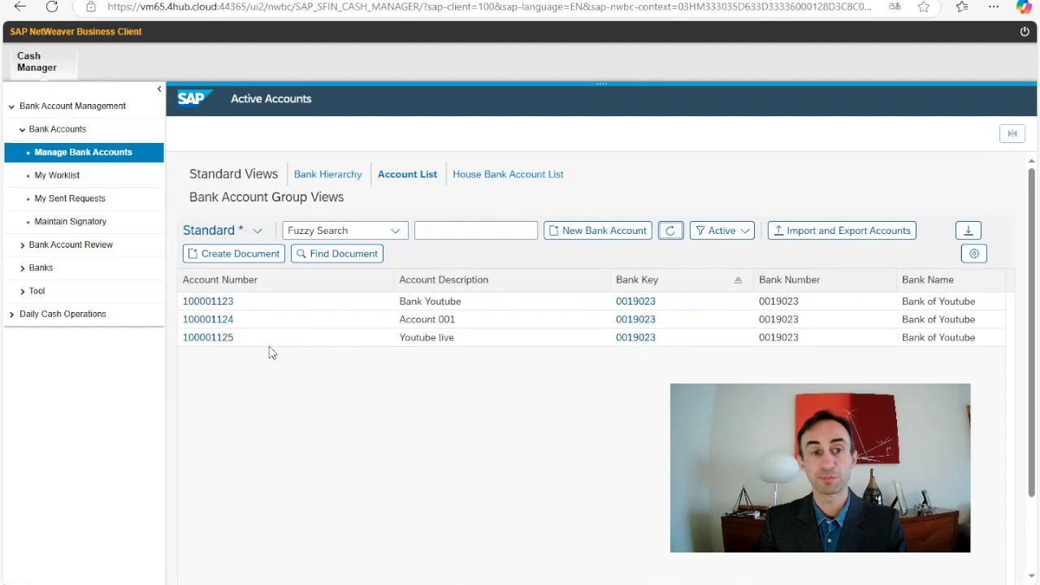
pyautogui.click(416, 344)
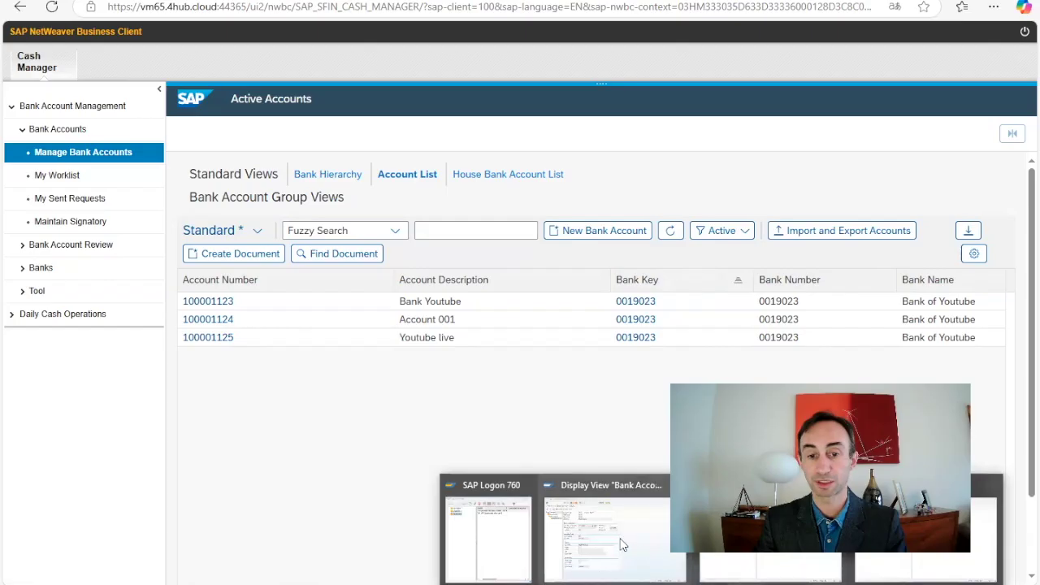
# Switch to SAP GUI, leave the old bank account details back to the payment program customizing and reopen the house banks configuration
pyautogui.click(624, 545)
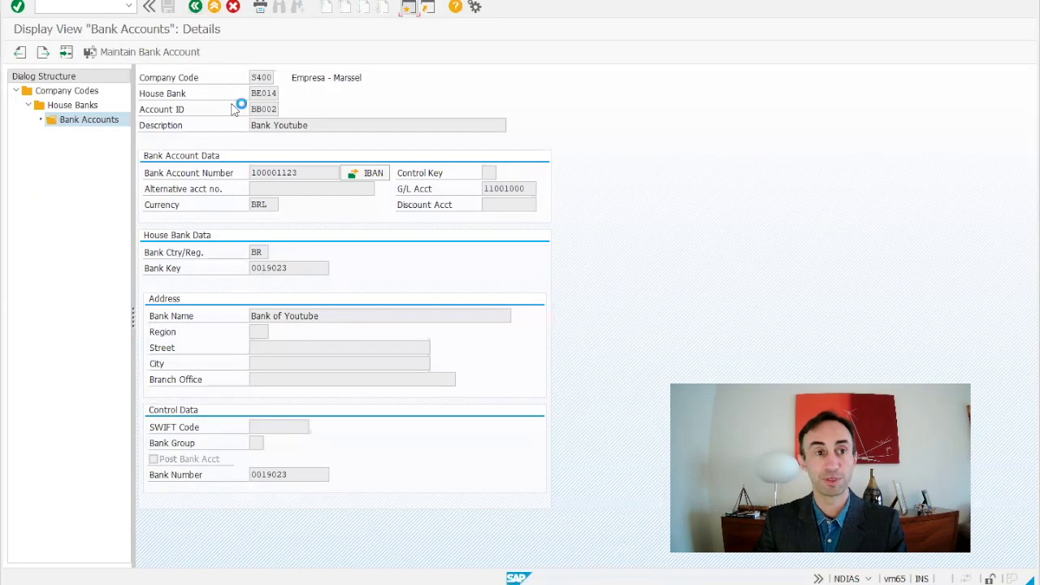
pyautogui.click(196, 8)
pyautogui.click(196, 10)
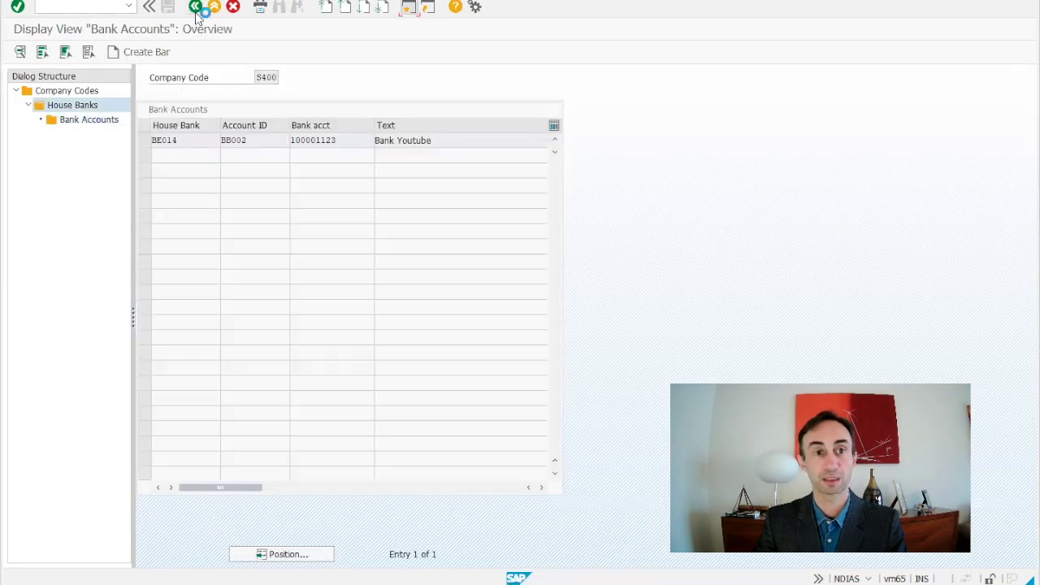
pyautogui.click(195, 10)
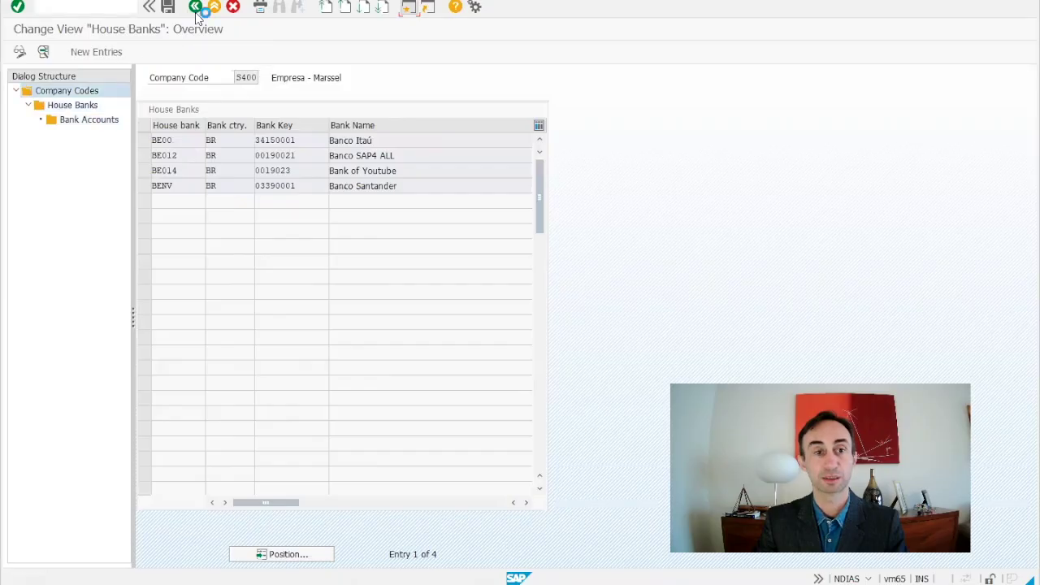
pyautogui.click(196, 10)
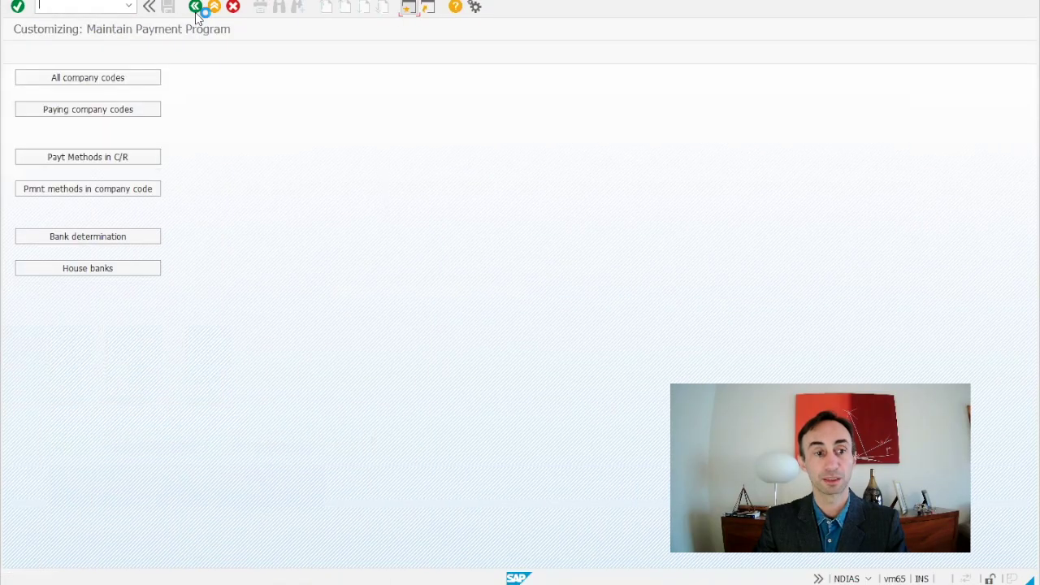
pyautogui.click(101, 269)
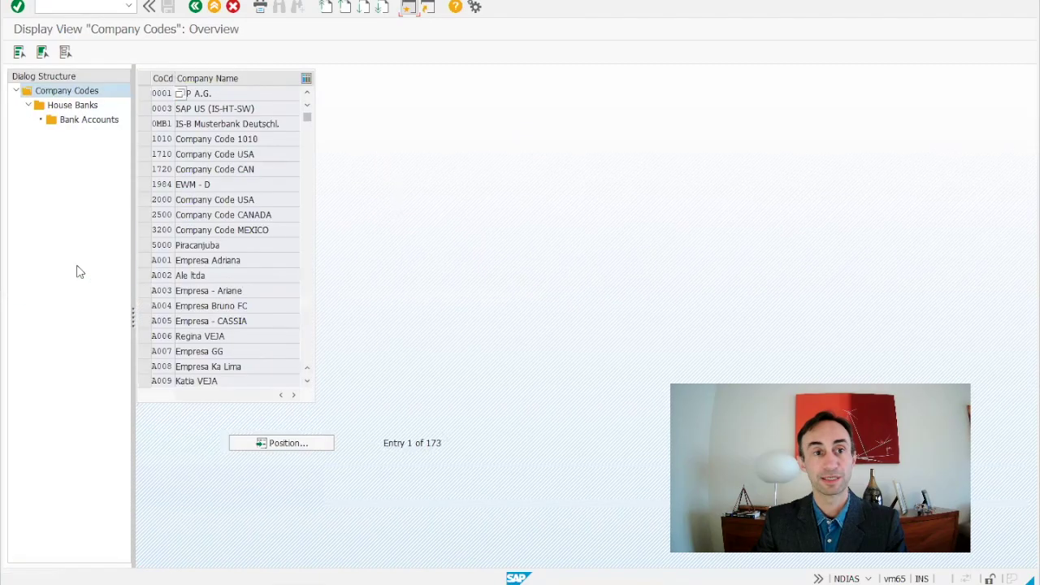
# Position the company code list at S400 and display that company code's house banks
pyautogui.click(286, 445)
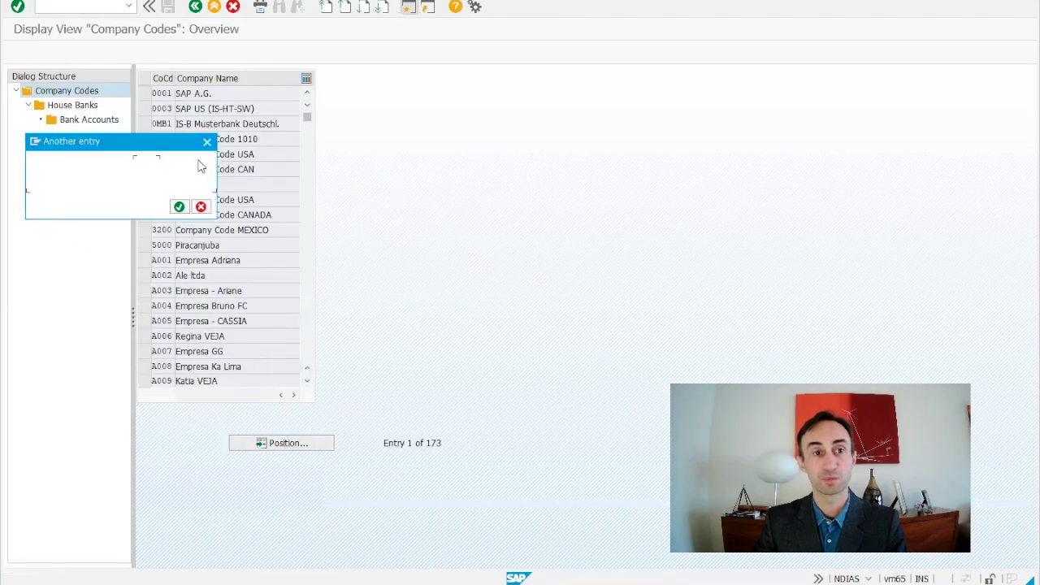
pyautogui.write('s40')
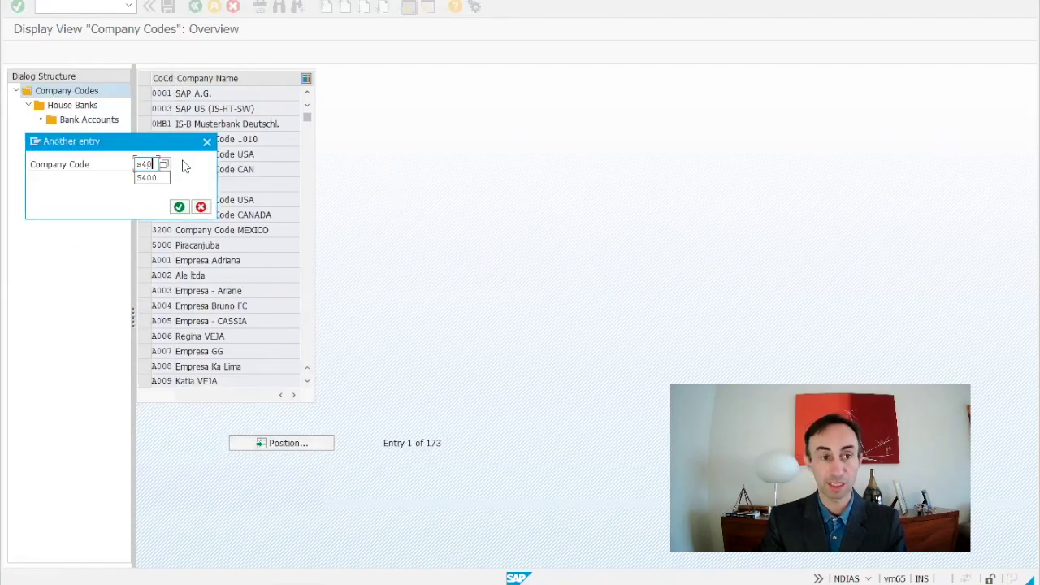
pyautogui.write('0')
pyautogui.press('Return')
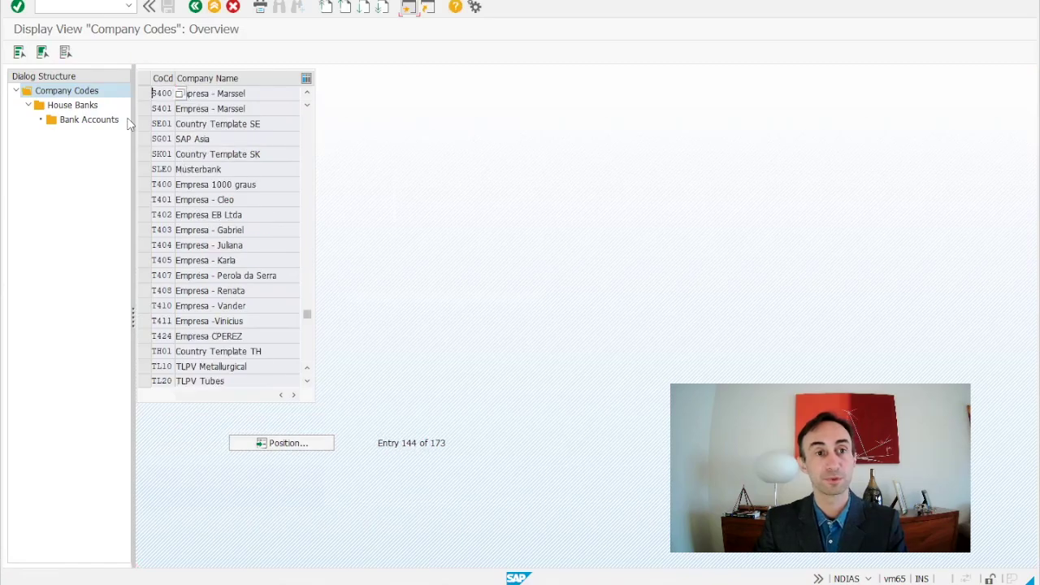
pyautogui.click(143, 93)
pyautogui.click(62, 109)
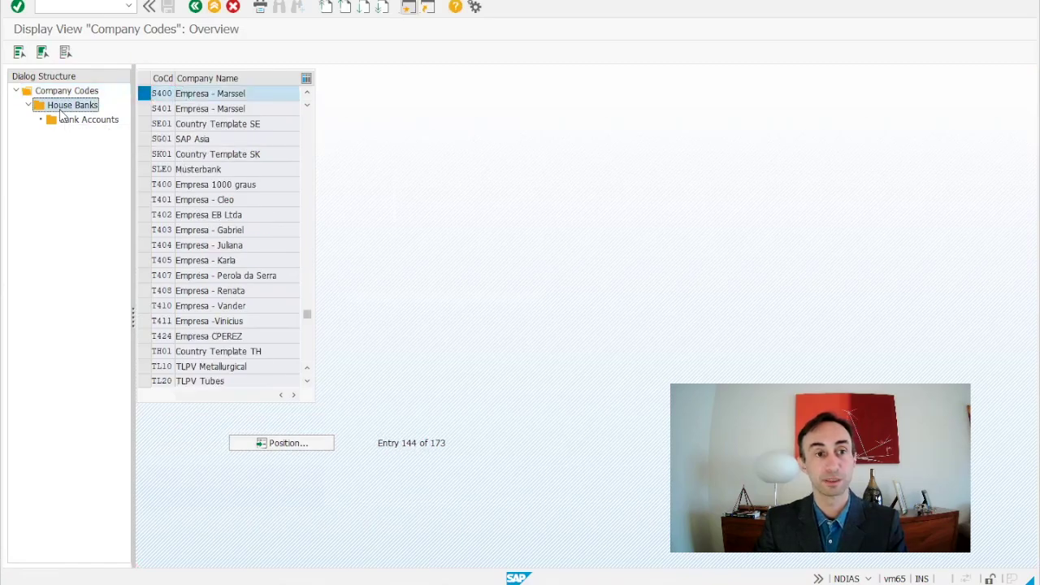
pyautogui.doubleClick(61, 115)
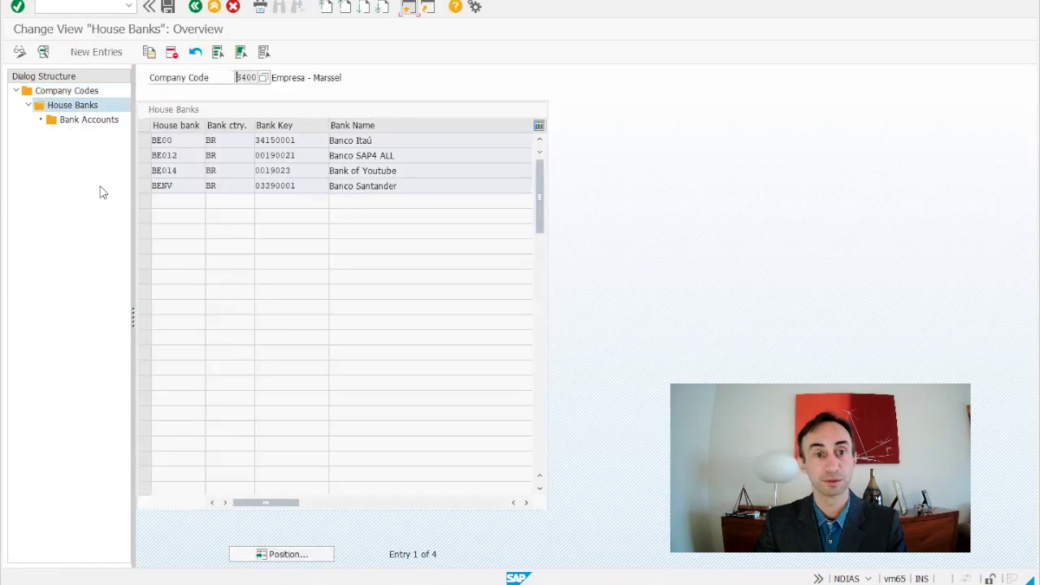
# Display the bank accounts of house bank BE014 and check the account ID of the Youtube live entry
pyautogui.click(144, 171)
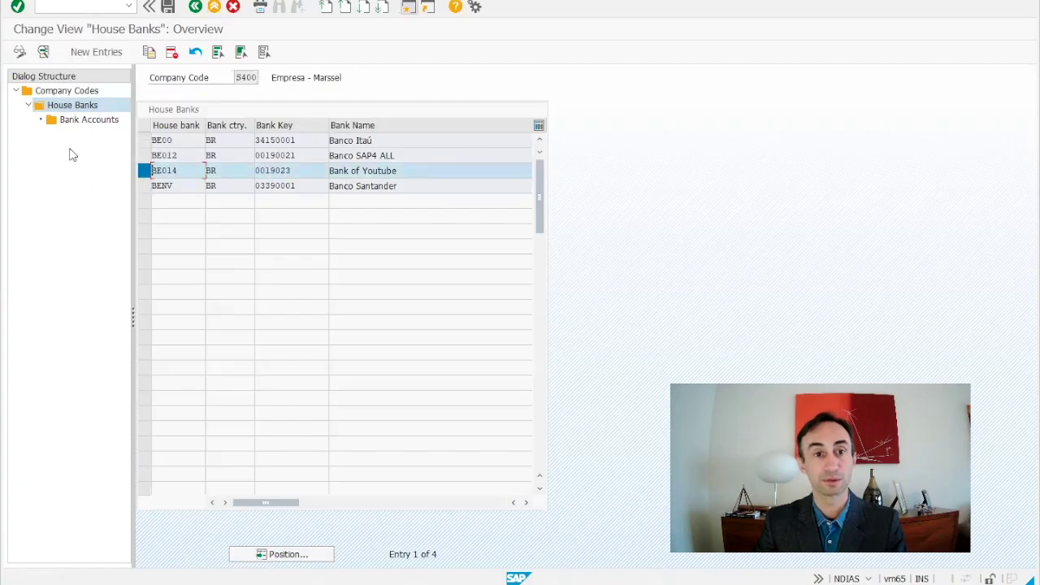
pyautogui.doubleClick(75, 122)
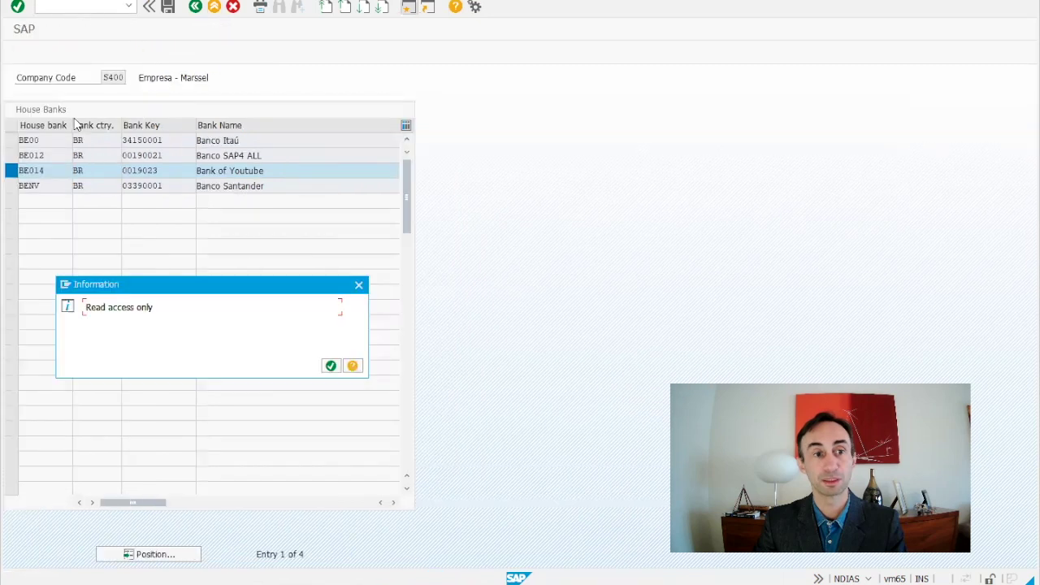
pyautogui.click(332, 366)
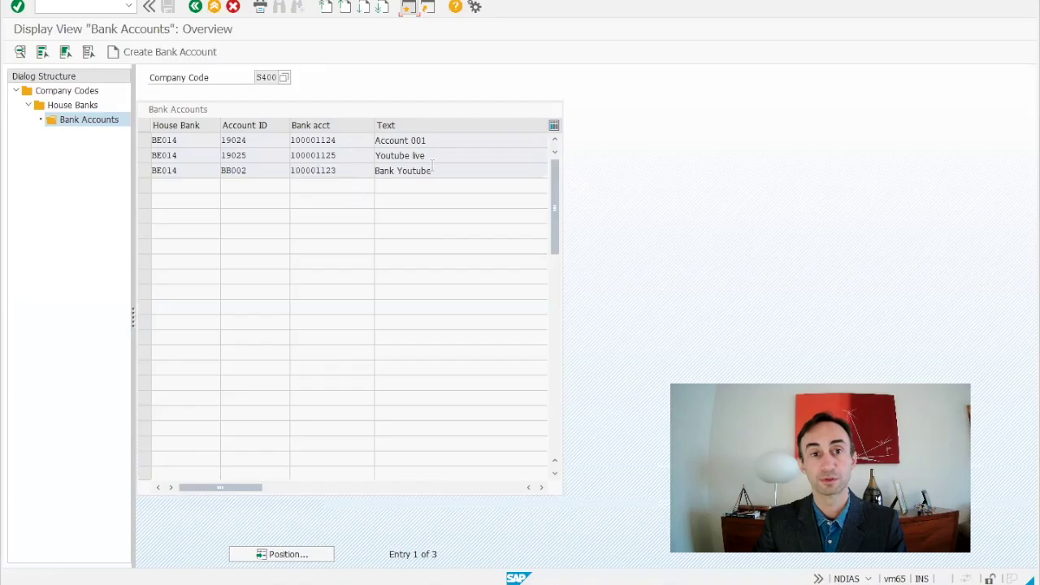
pyautogui.moveTo(424, 155); pyautogui.dragTo(227, 158)
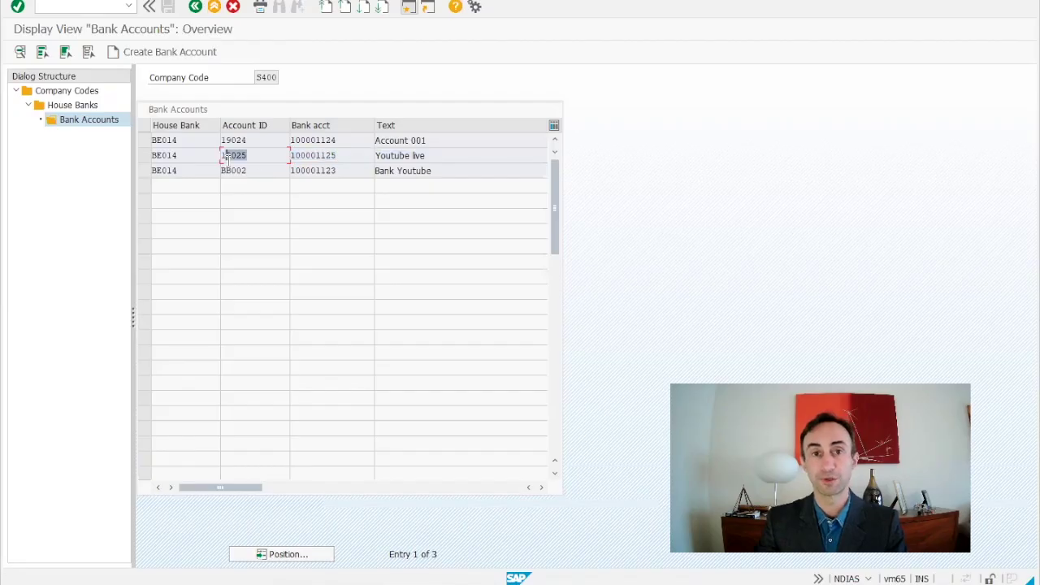